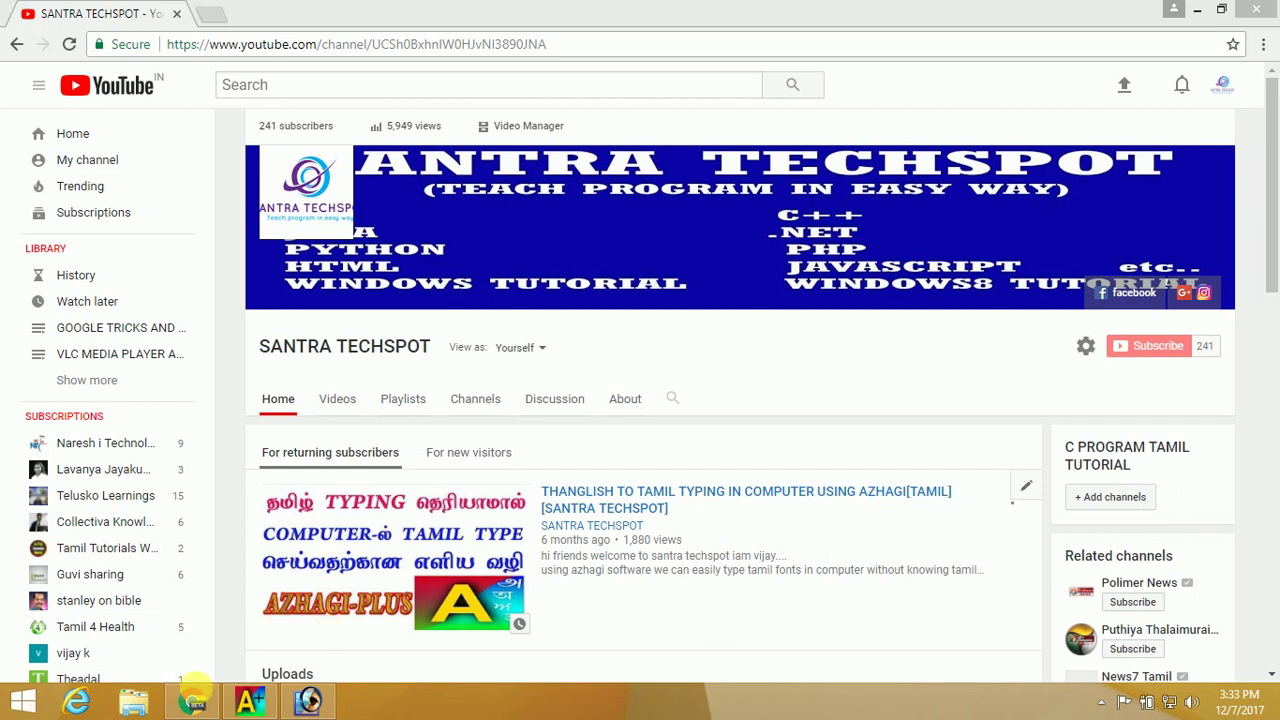
Bring the Azhagi+ window up from the taskbar
left_click(247, 705)
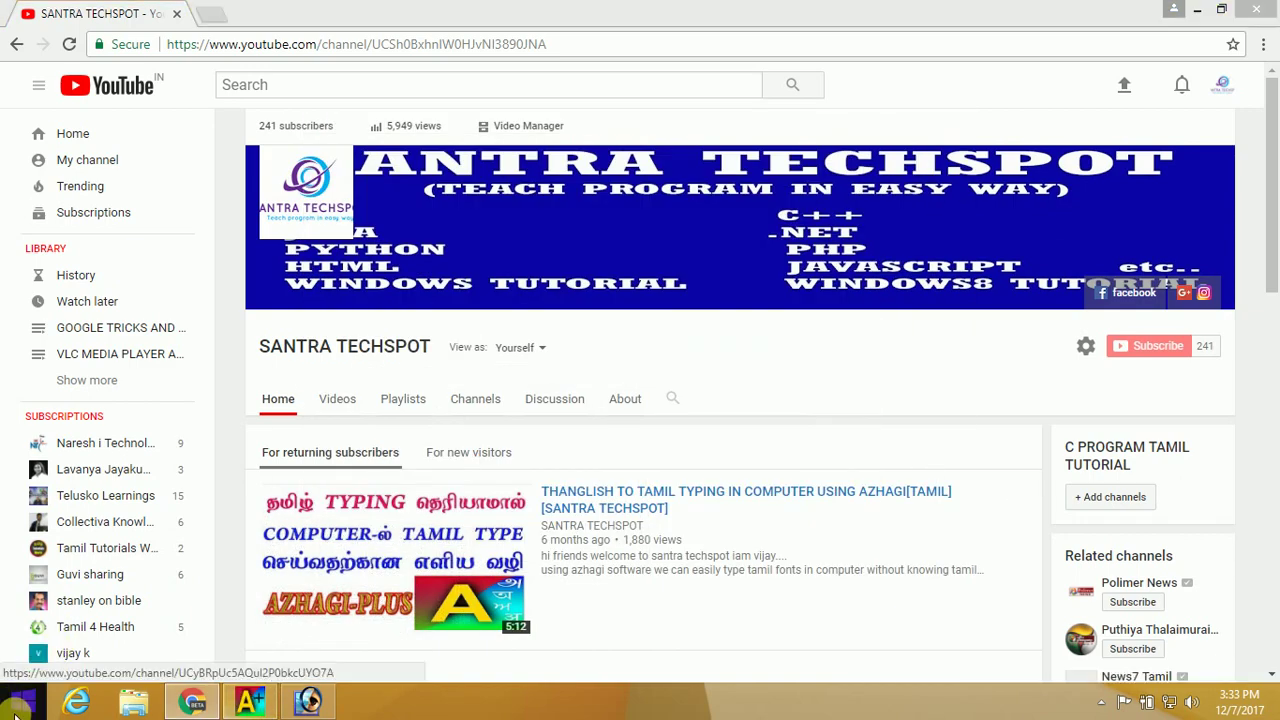
left_click(16, 698)
left_click(16, 697)
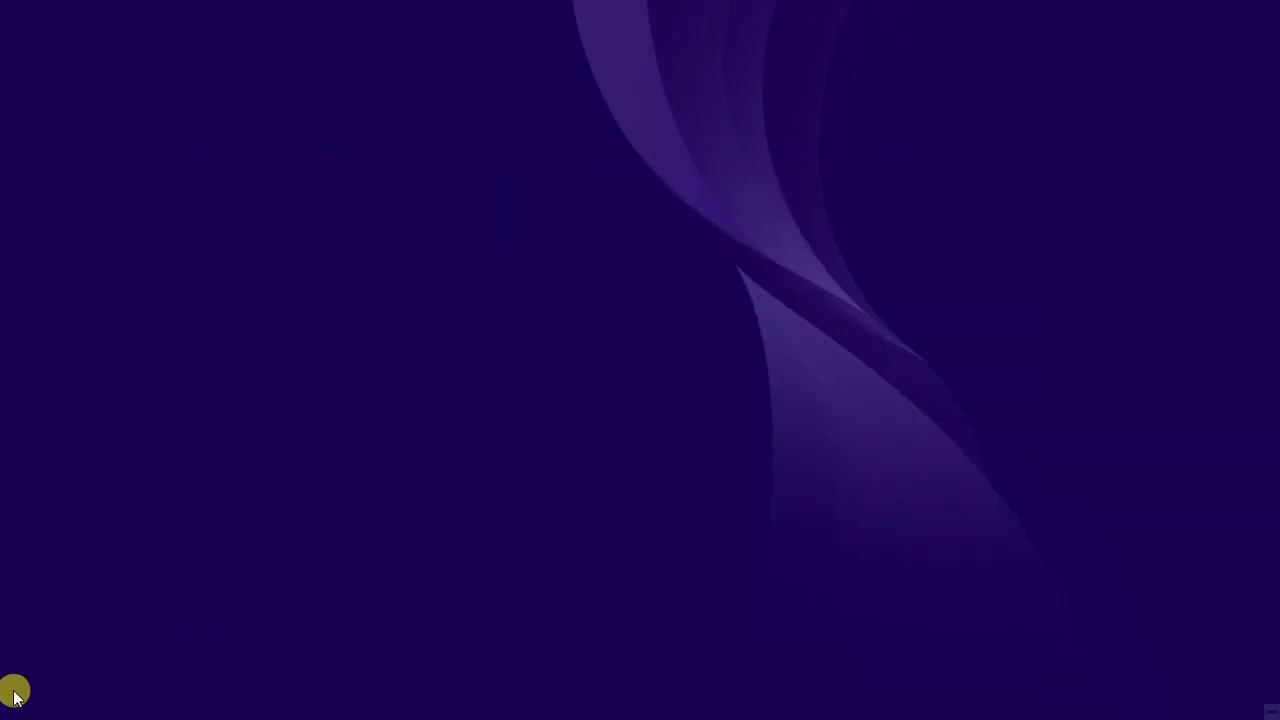
left_click(247, 705)
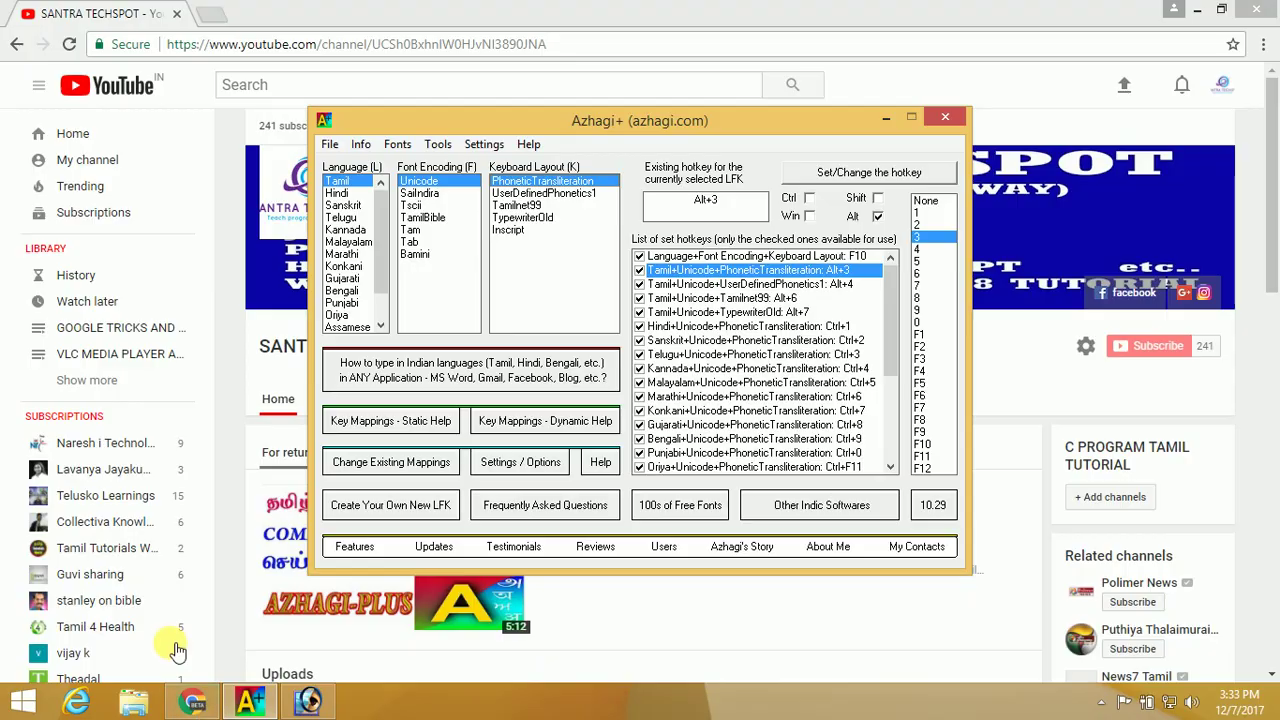
key("super")
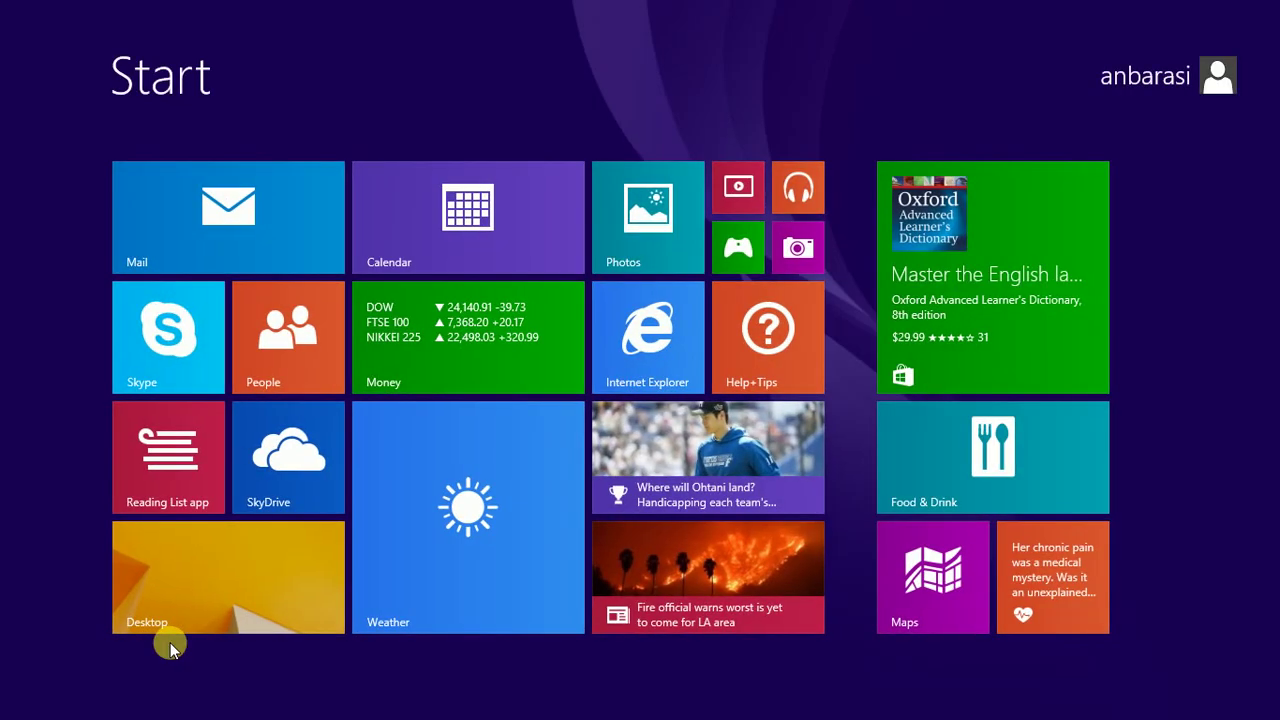
Test Alt+3 Tamil phonetic typing in Windows Search, then clear and close Search
key("super+s")
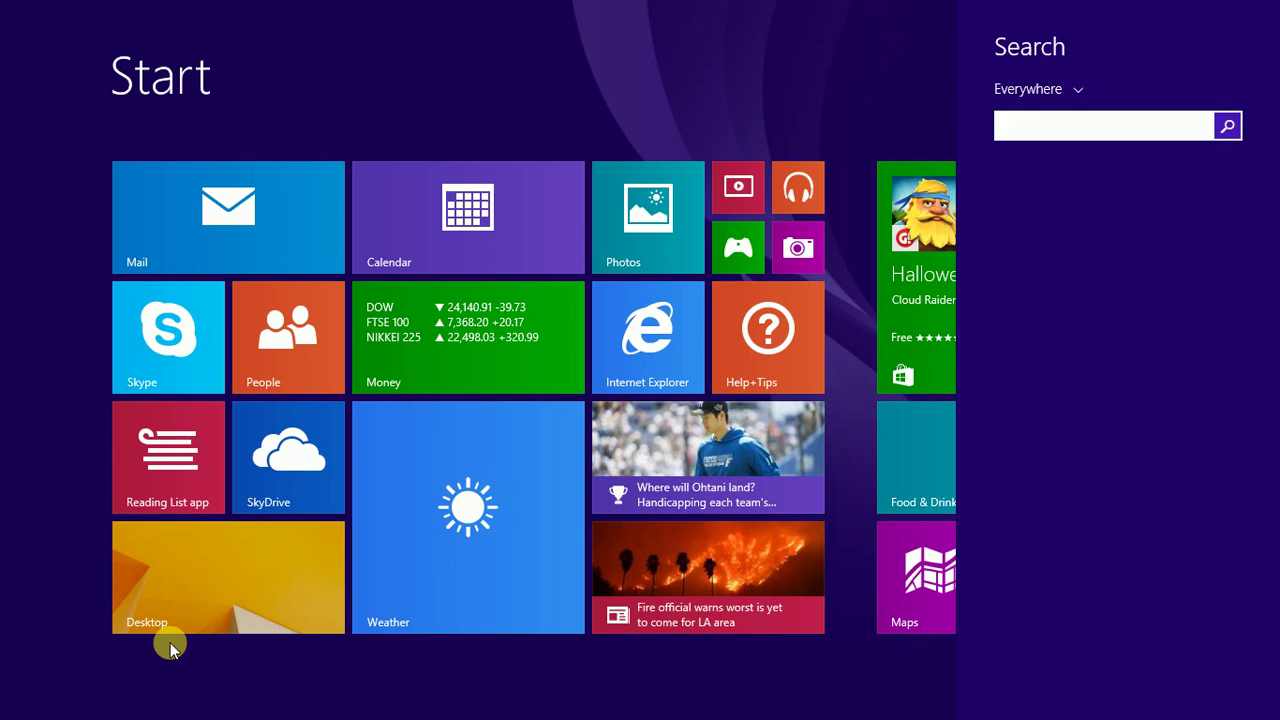
type("வ்ற")
key("BackSpace")
key("BackSpace")
key("BackSpace")
type("வ்ிஜ்")
type("ய்")
key("BackSpace")
key("BackSpace")
key("BackSpace")
key("Escape")
key("Escape")
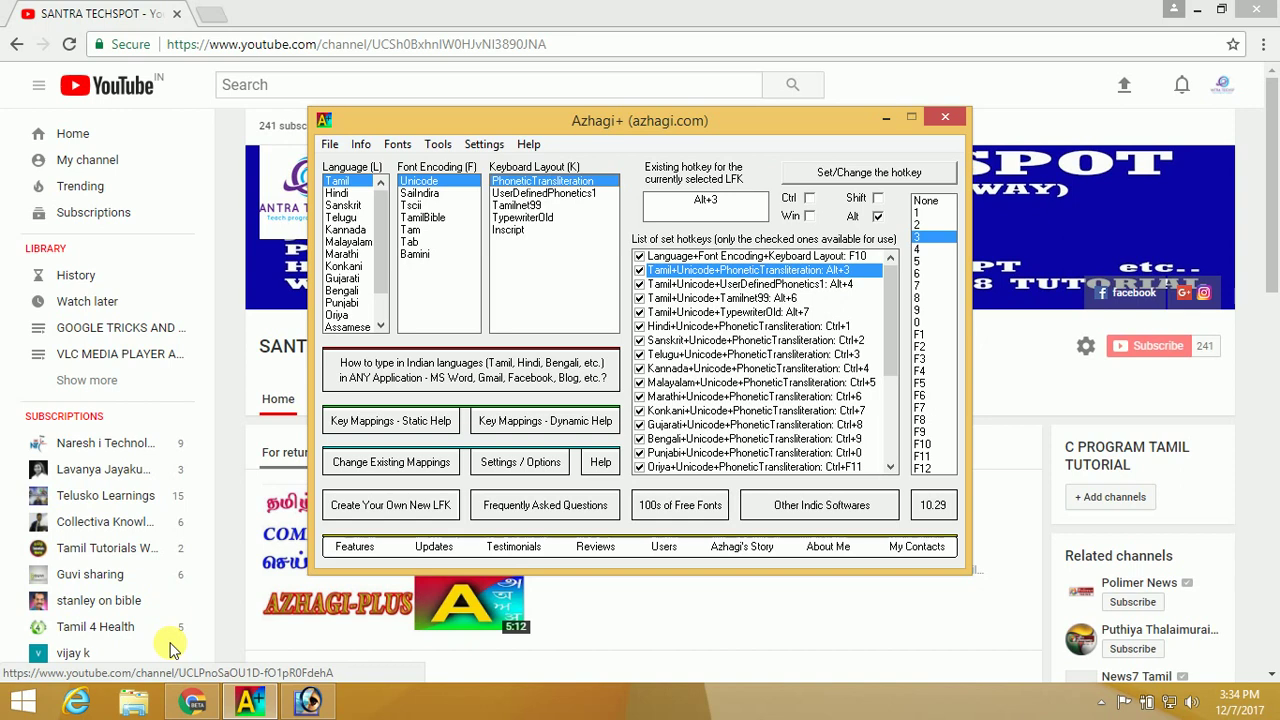
left_click(305, 700)
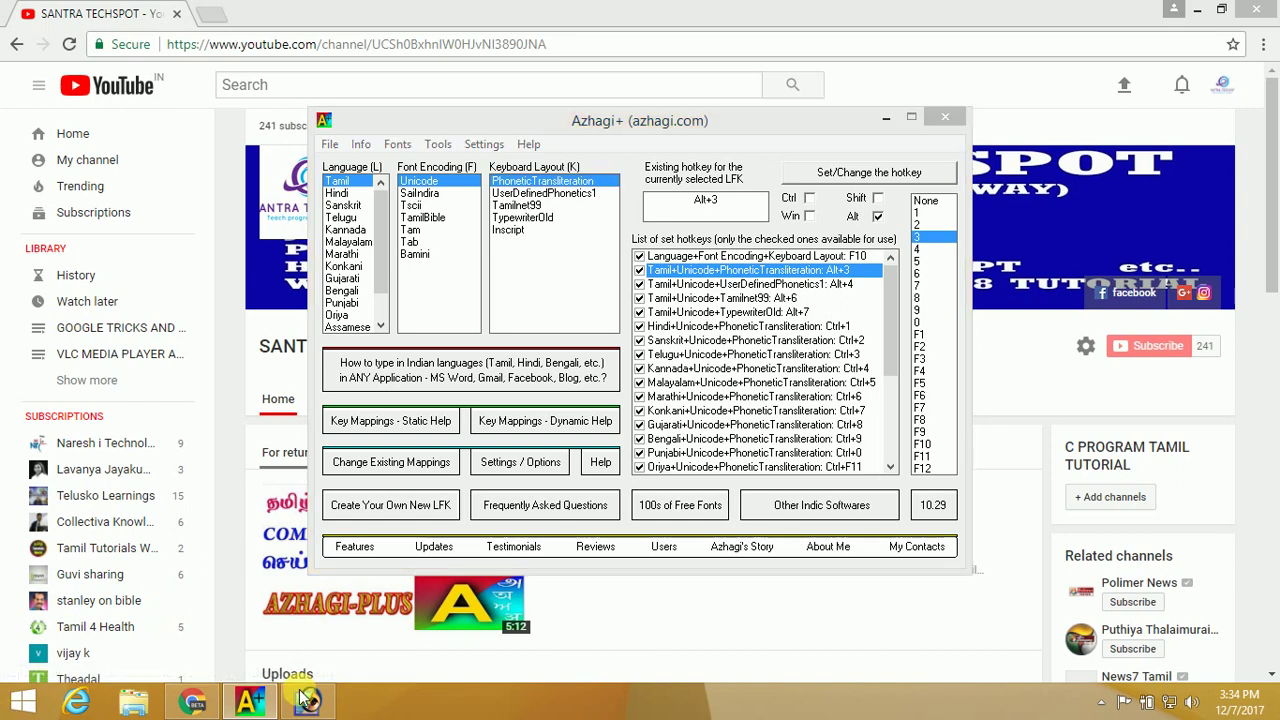
Enter Tamil text in the Photoshop text layer, which shows as five question marks, and select it
left_click(305, 700)
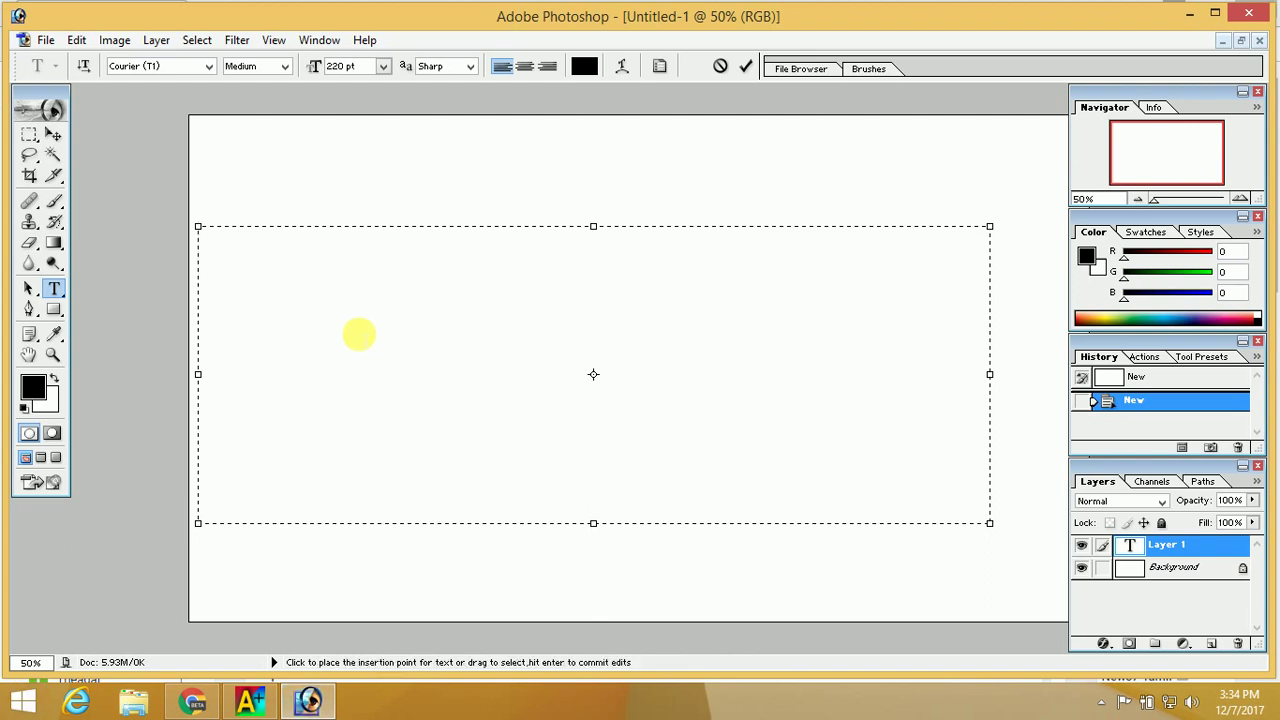
type("??")
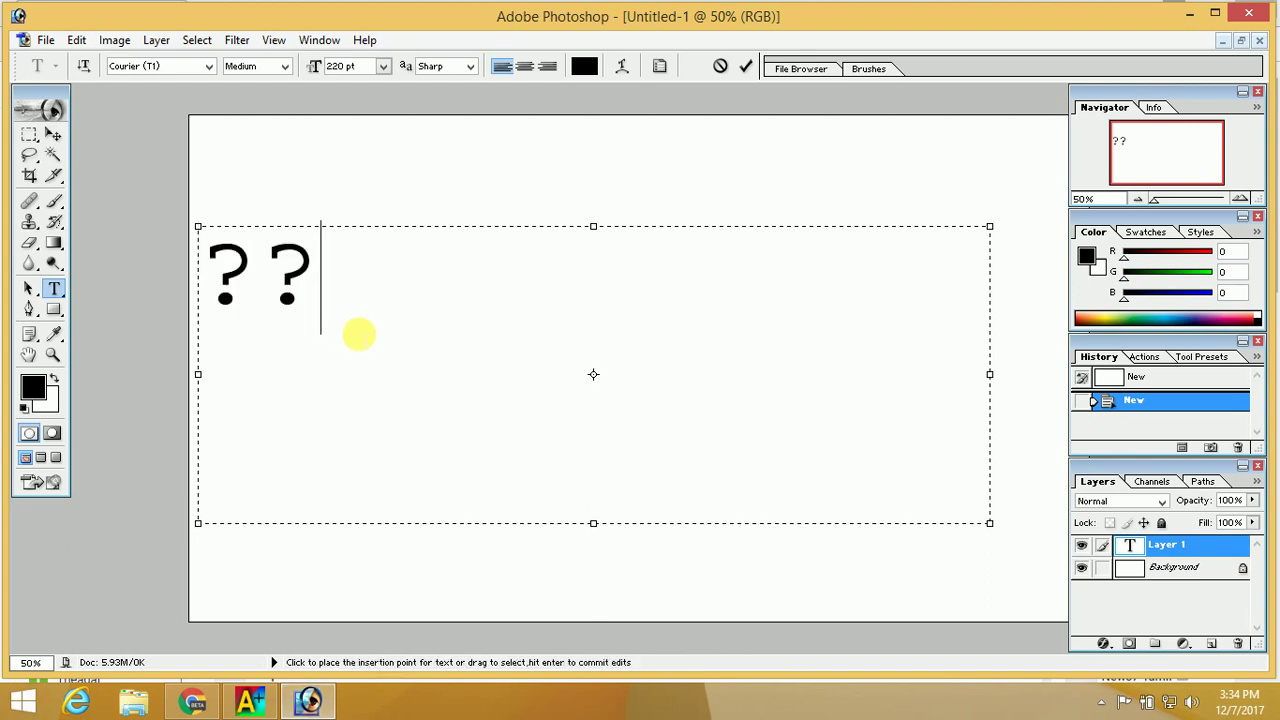
type("??")
key("BackSpace")
type("??")
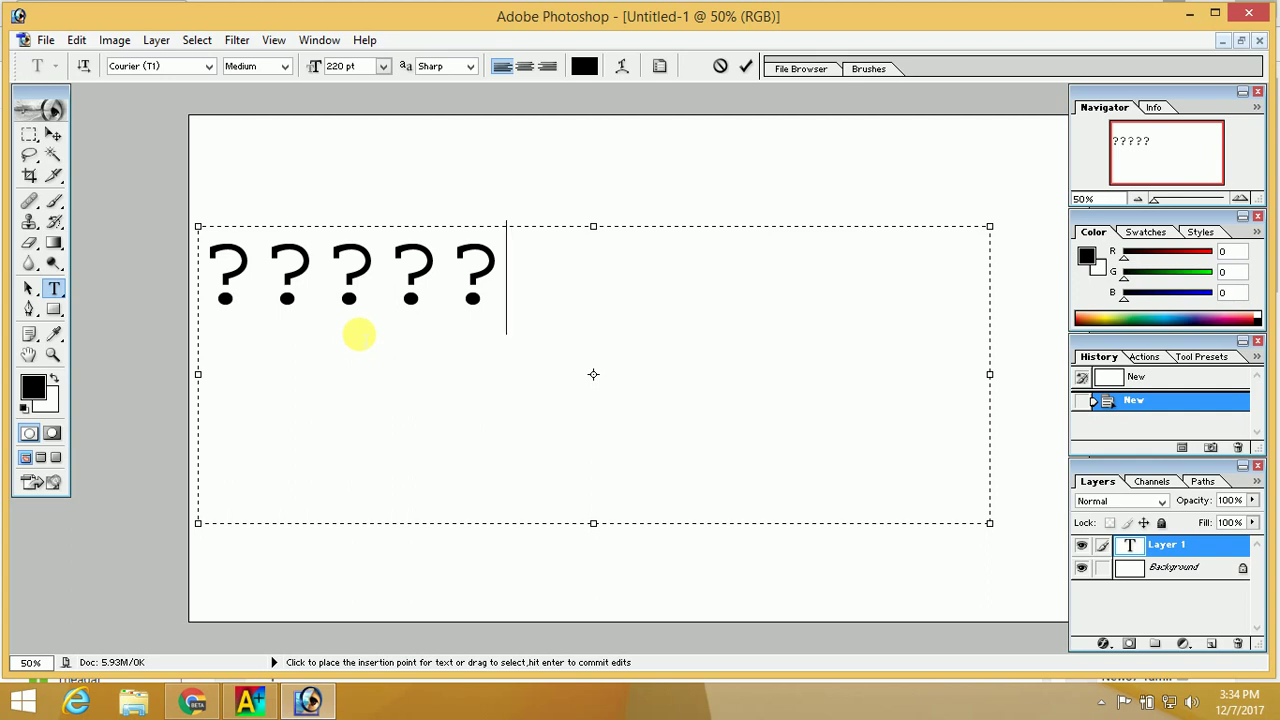
key("ctrl+a")
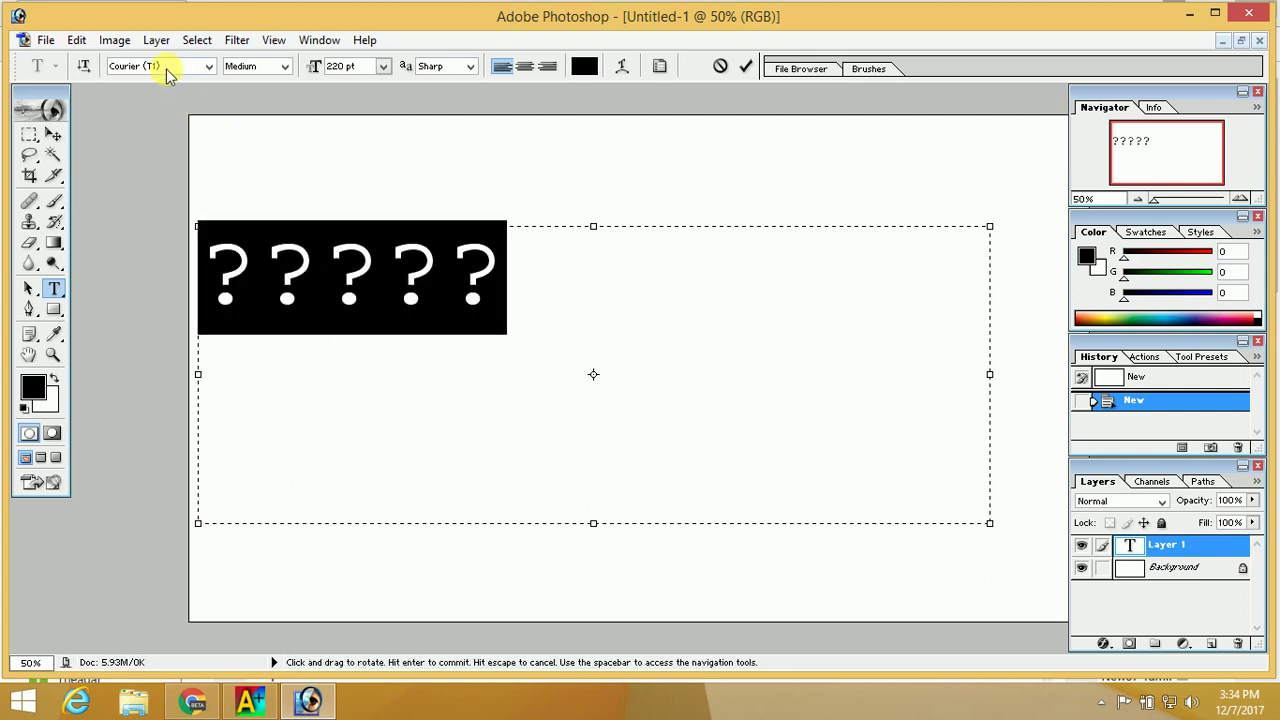
Set the question-mark text's font to Latha, then bring Azhagi+ over the canvas
left_click(166, 70)
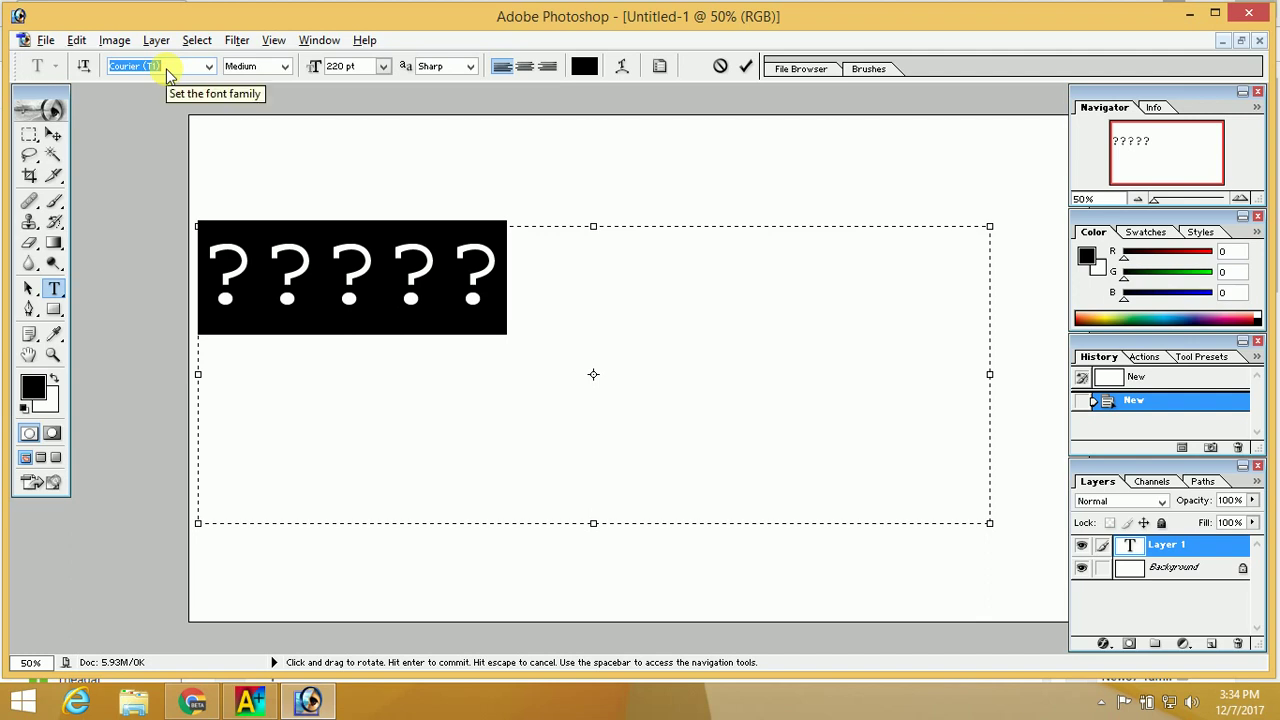
type("L")
type("ath")
key("Return")
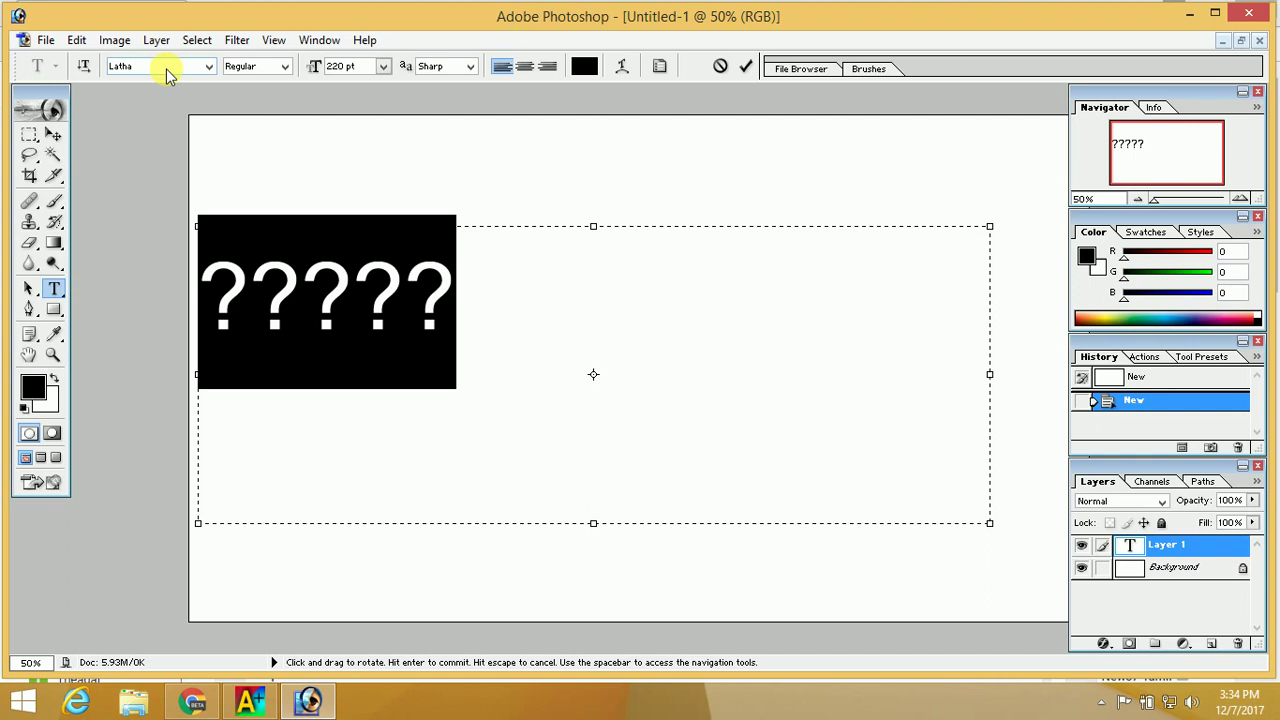
left_click(434, 257)
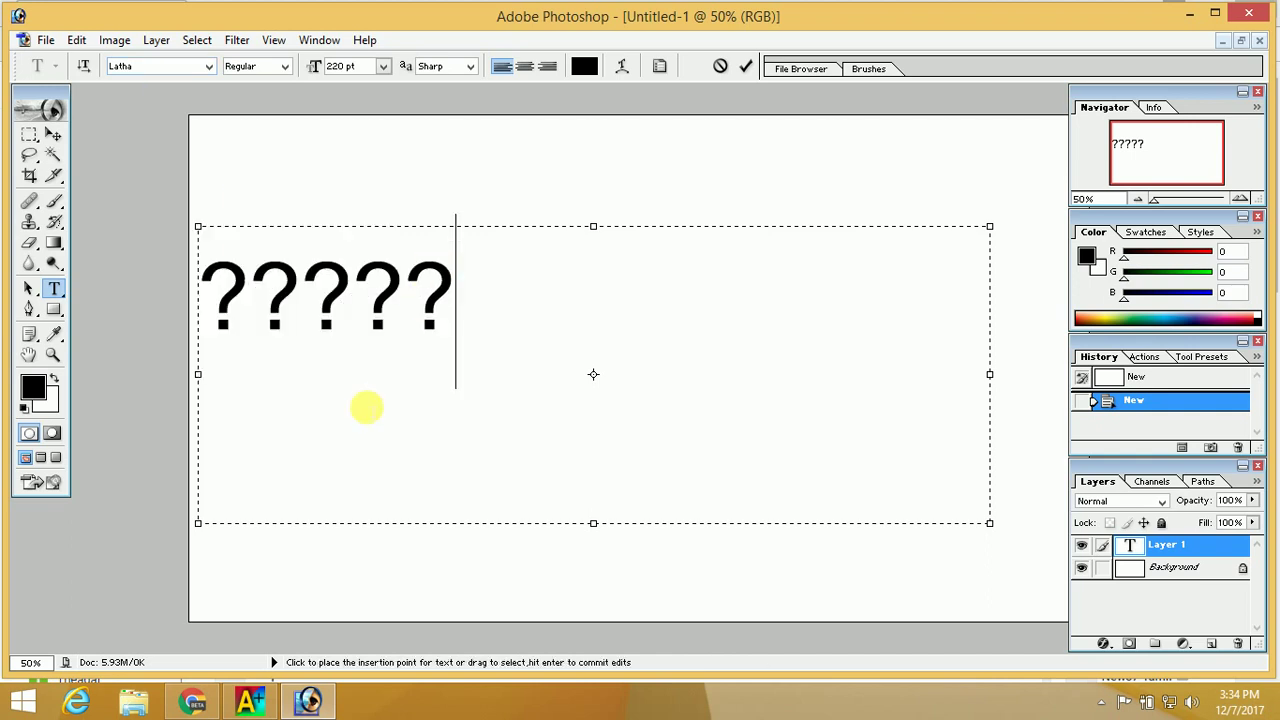
left_click(250, 700)
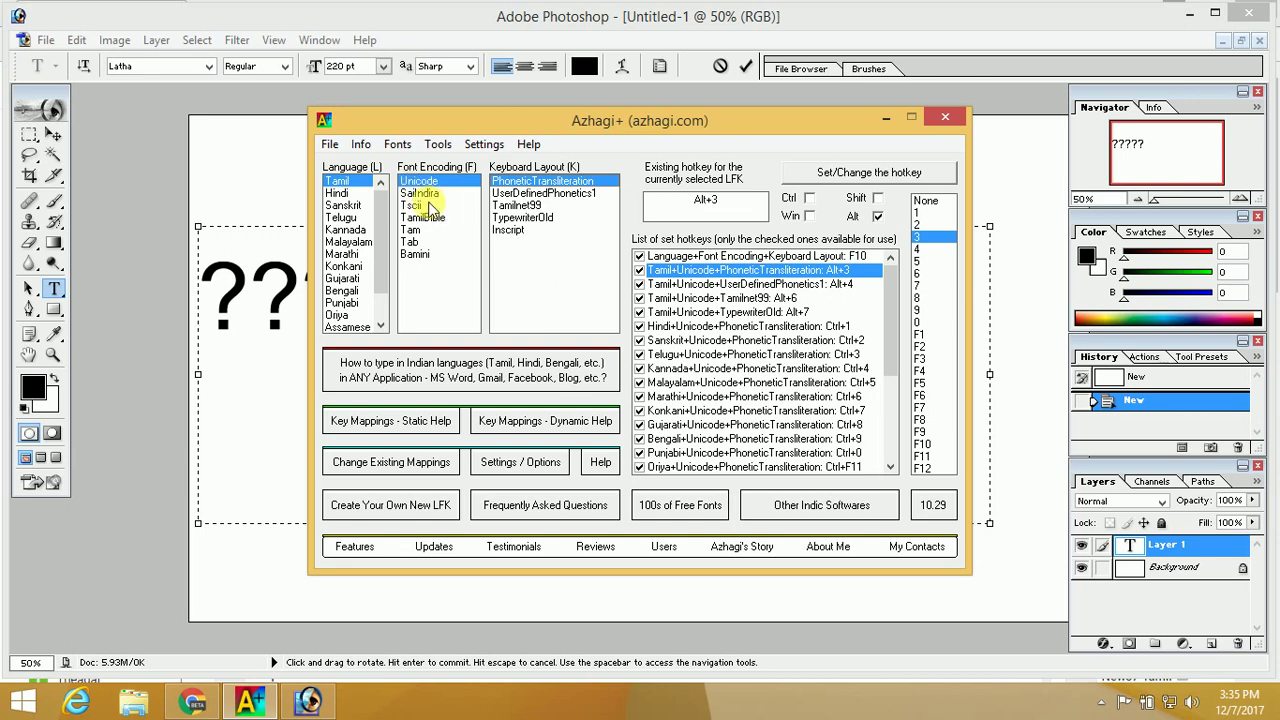
Choose SaiIndira font encoding in Azhagi+ and return to Chrome
left_click(428, 195)
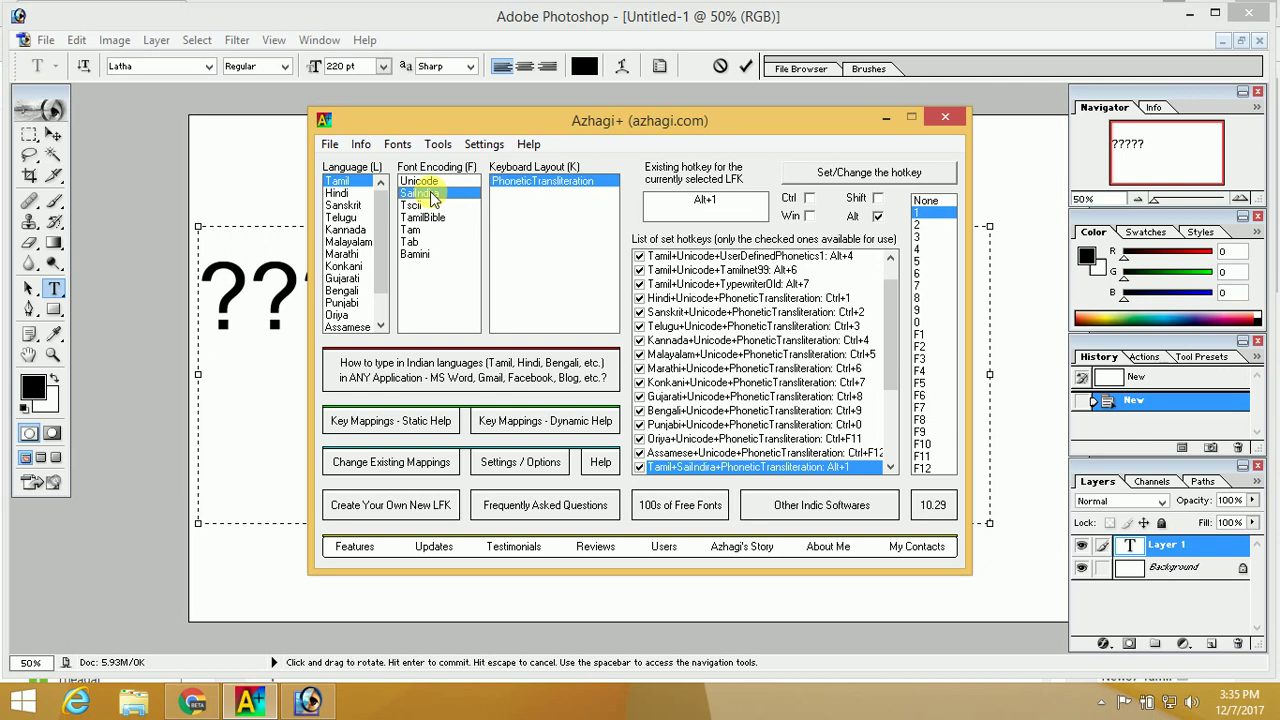
left_click(200, 705)
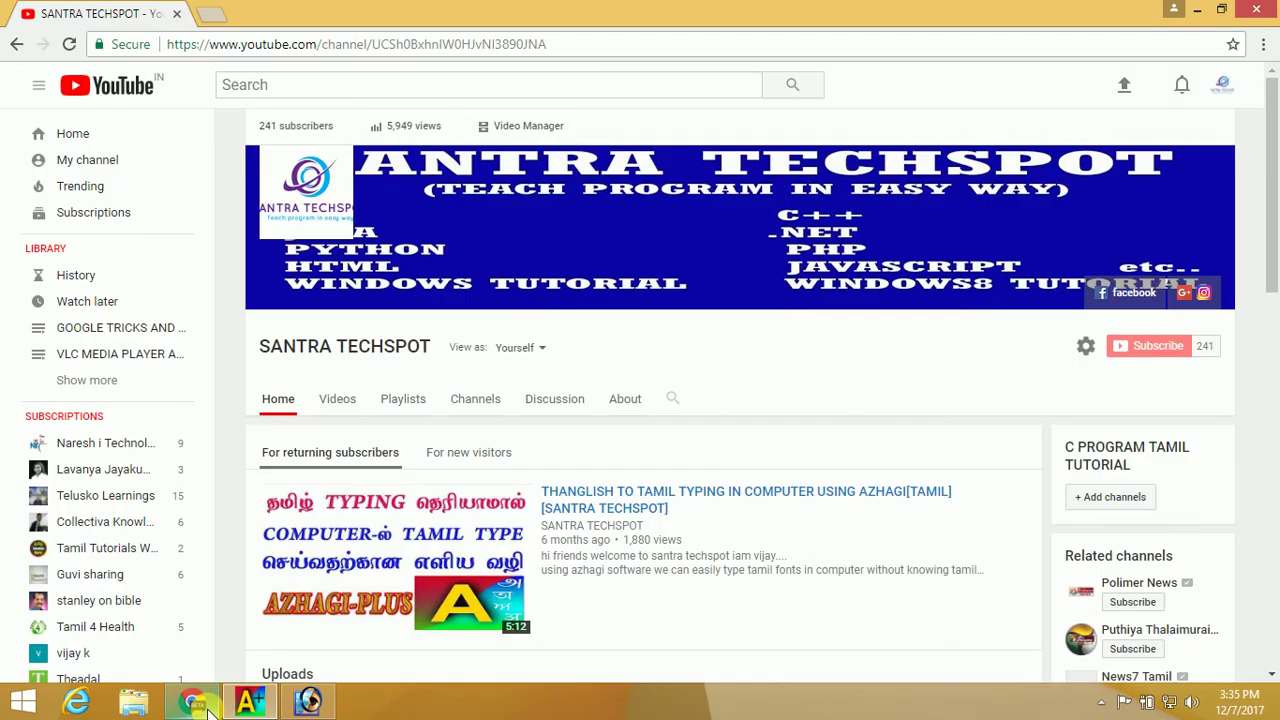
Load google.com in a new Chrome tab, briefly checking Azhagi+ before returning
left_click(218, 22)
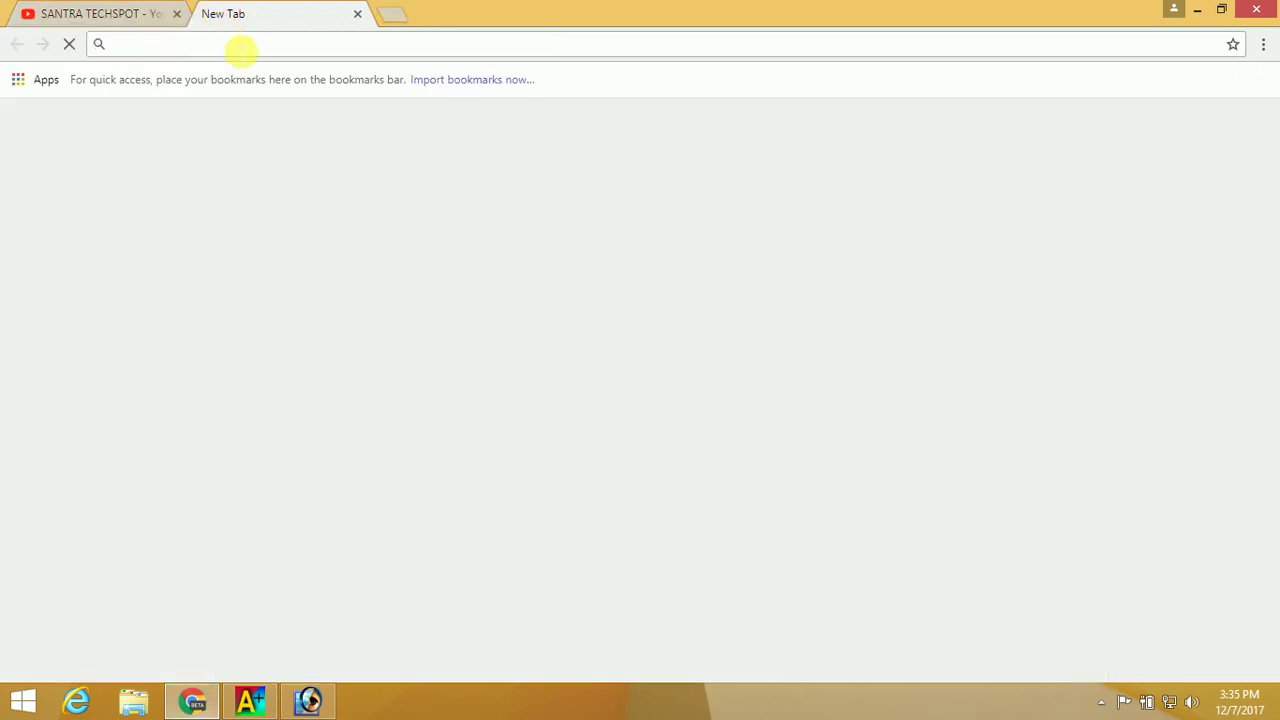
type("g")
key("Return")
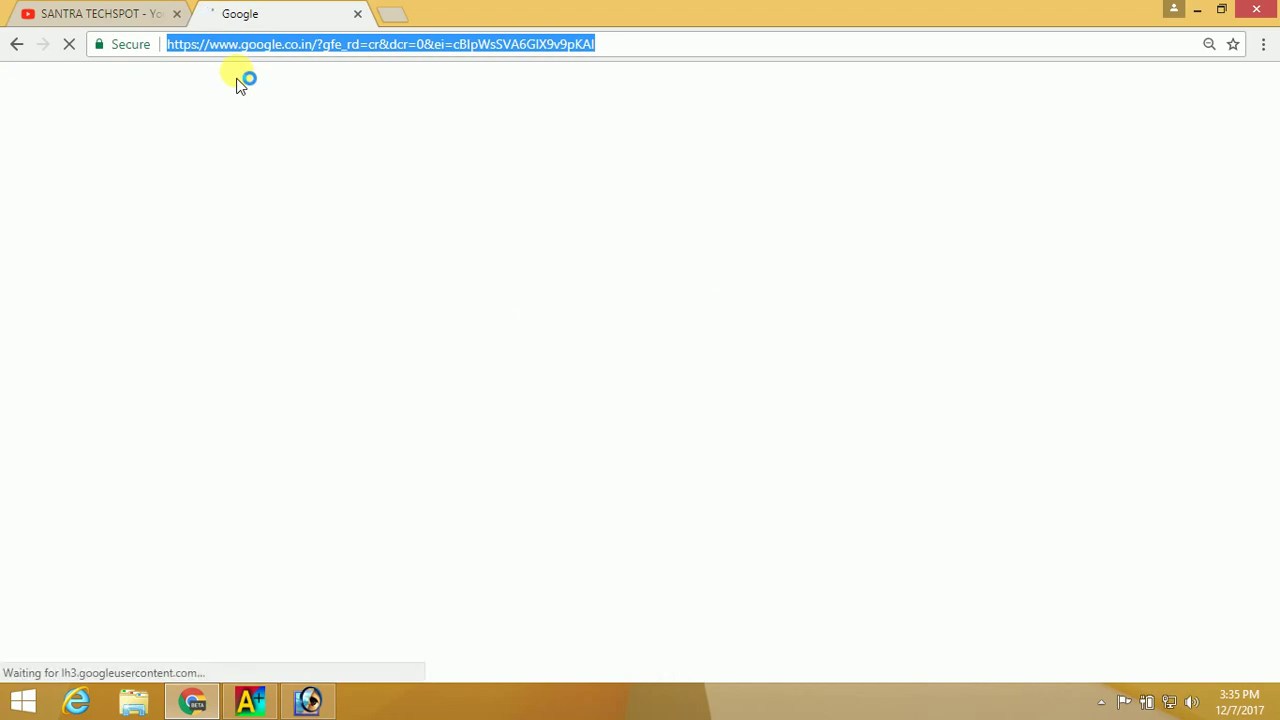
left_click(250, 700)
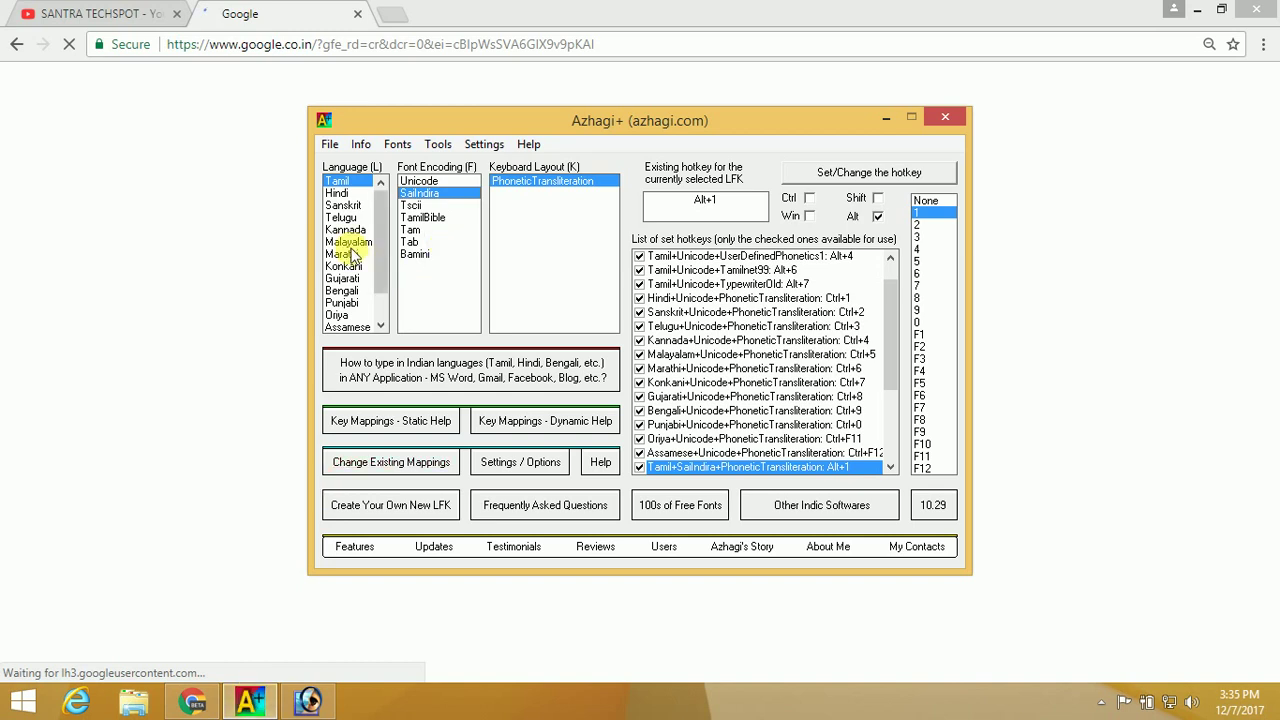
left_click(186, 260)
type("sail")
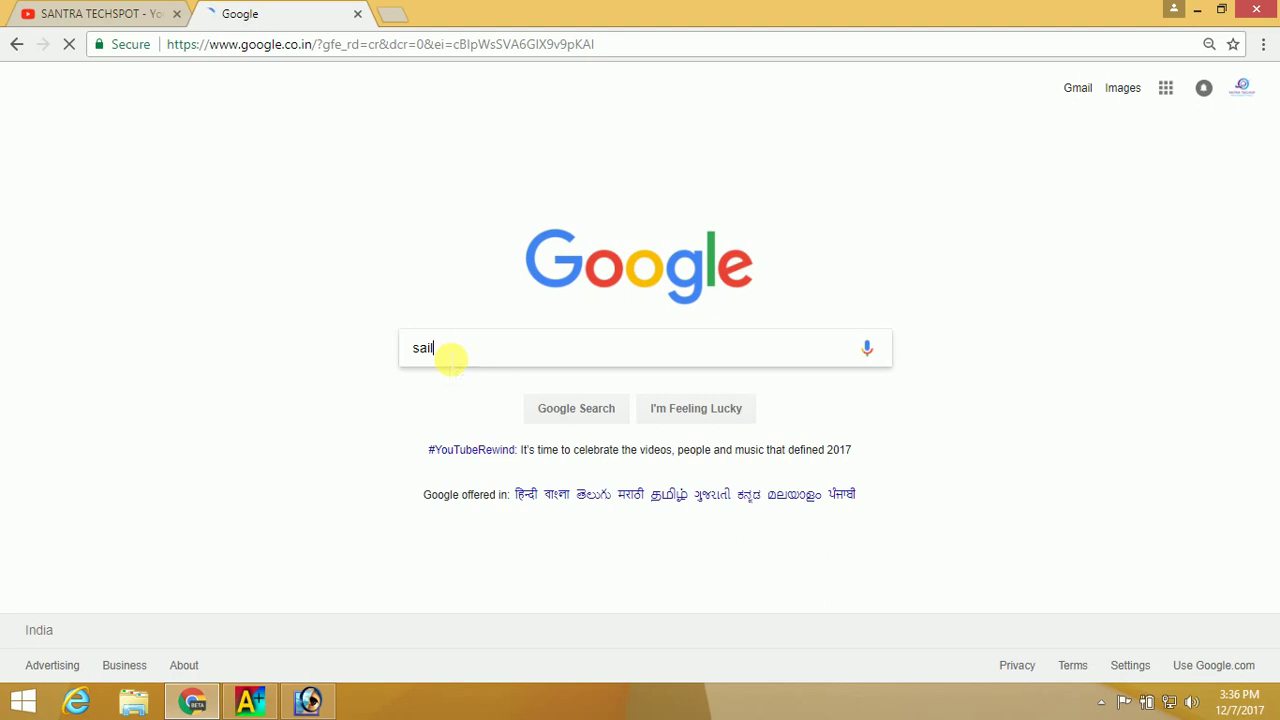
Search Google for 'saiindira font' using the suggestion
type("indira")
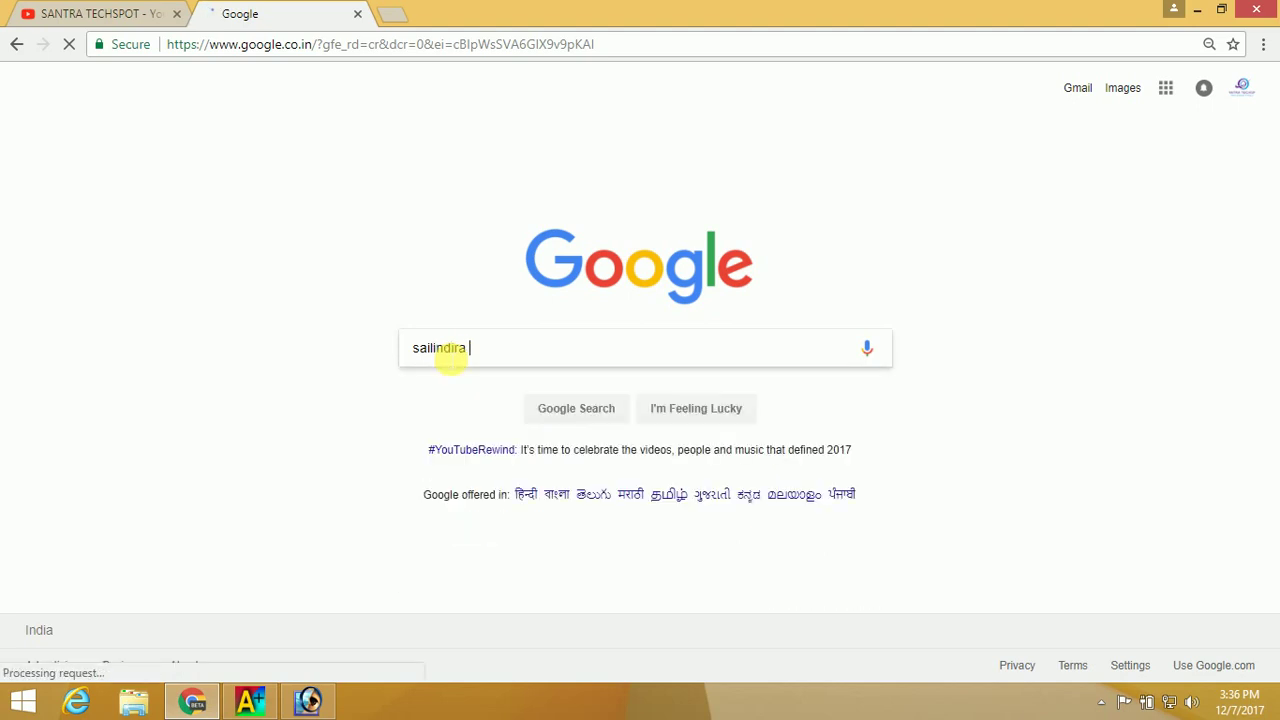
type("font")
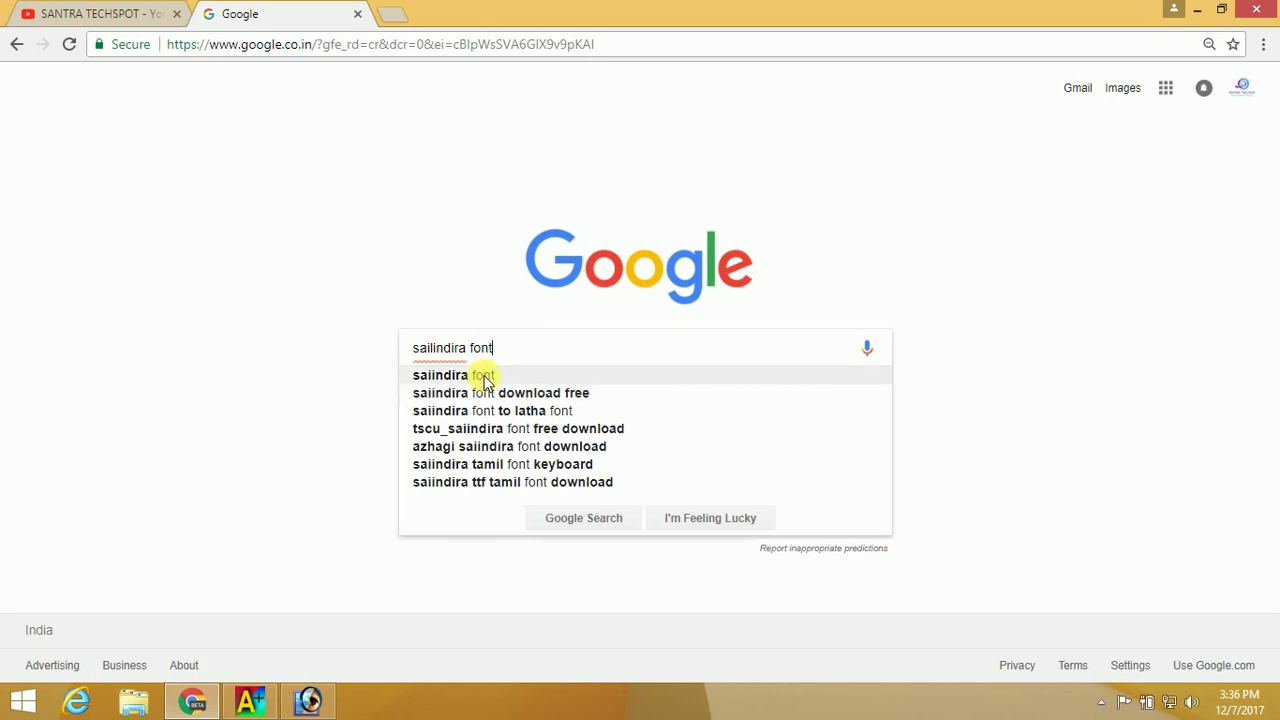
left_click(486, 382)
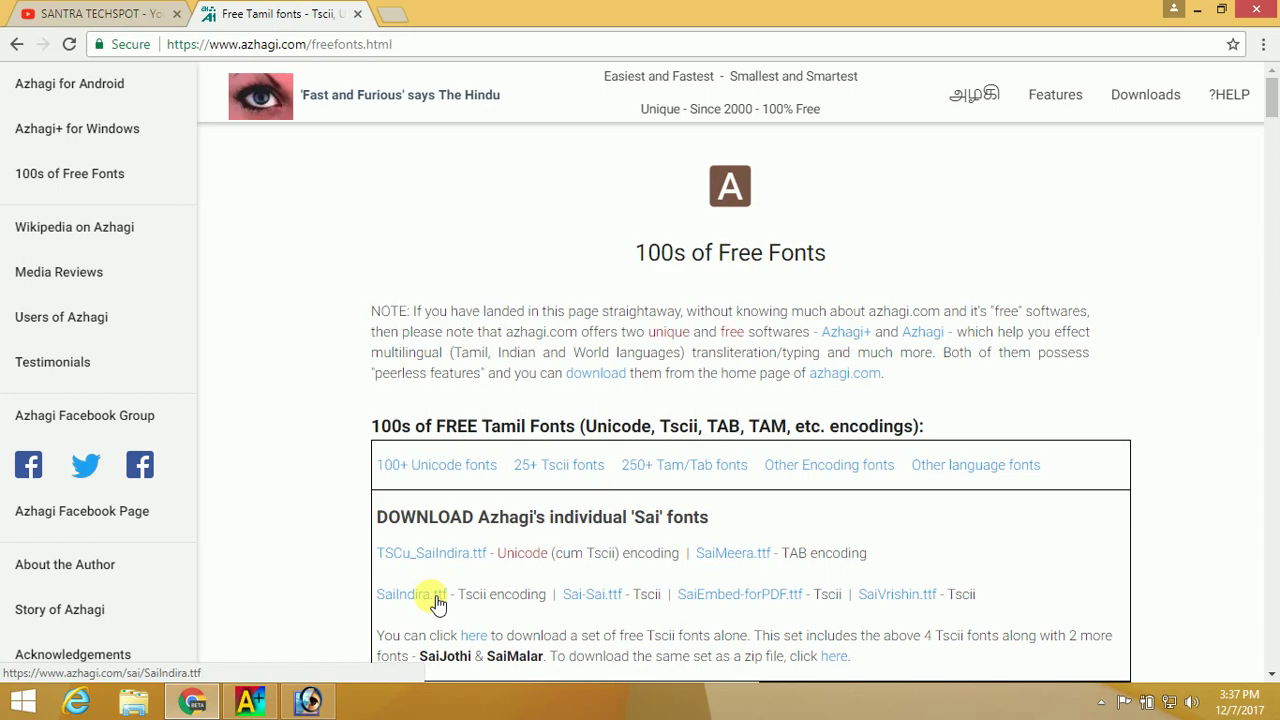
Download SaiIndira.ttf from azhagi.com and show it in the Downloads folder
left_click(437, 600)
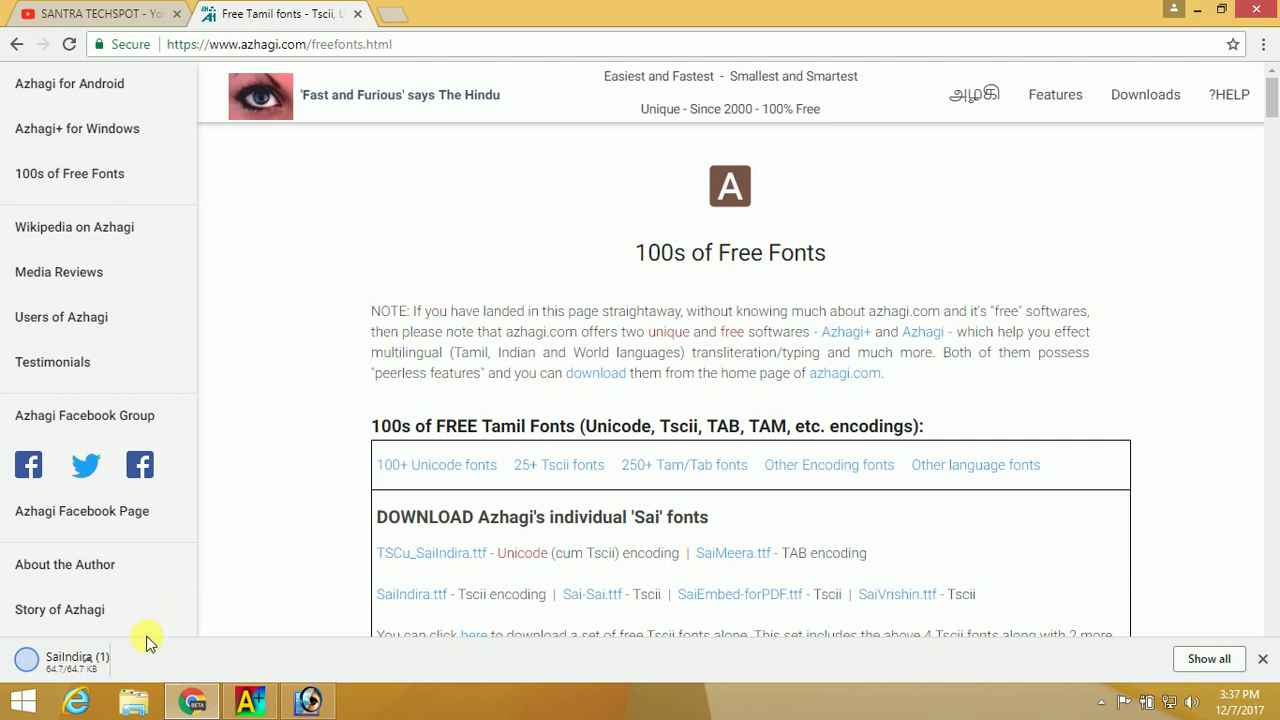
left_click(192, 660)
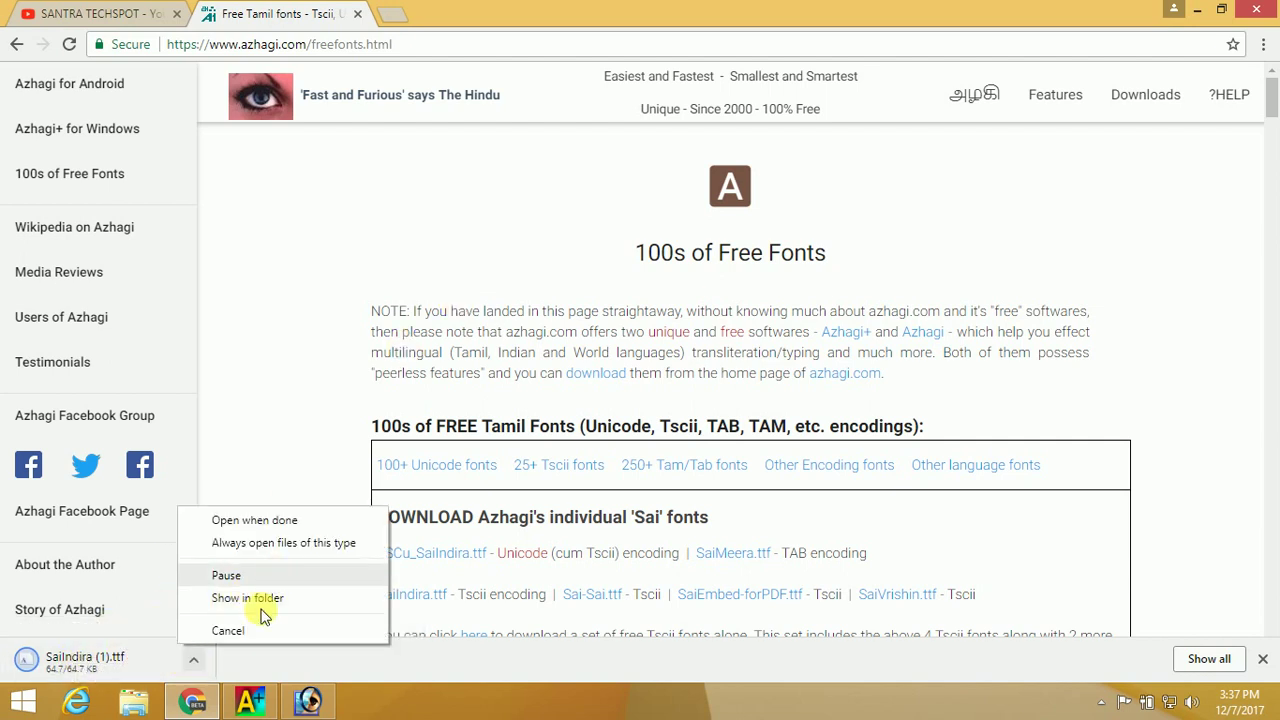
left_click(261, 604)
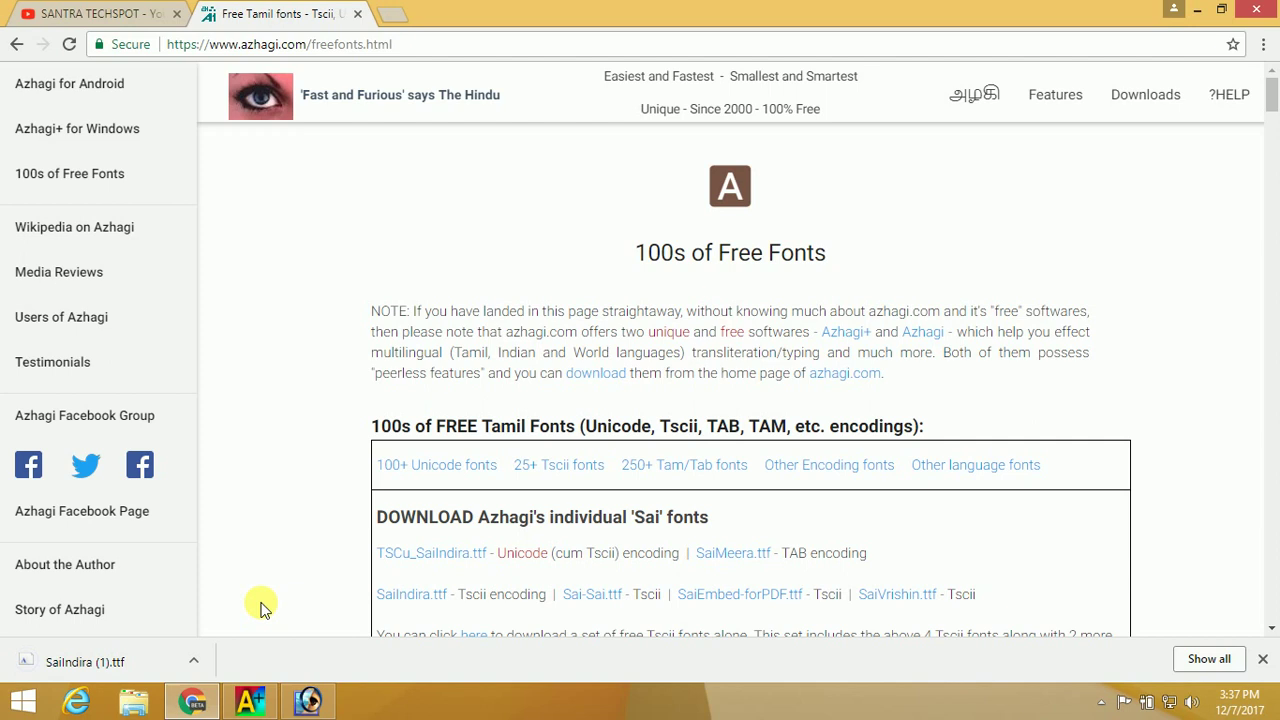
left_click(194, 660)
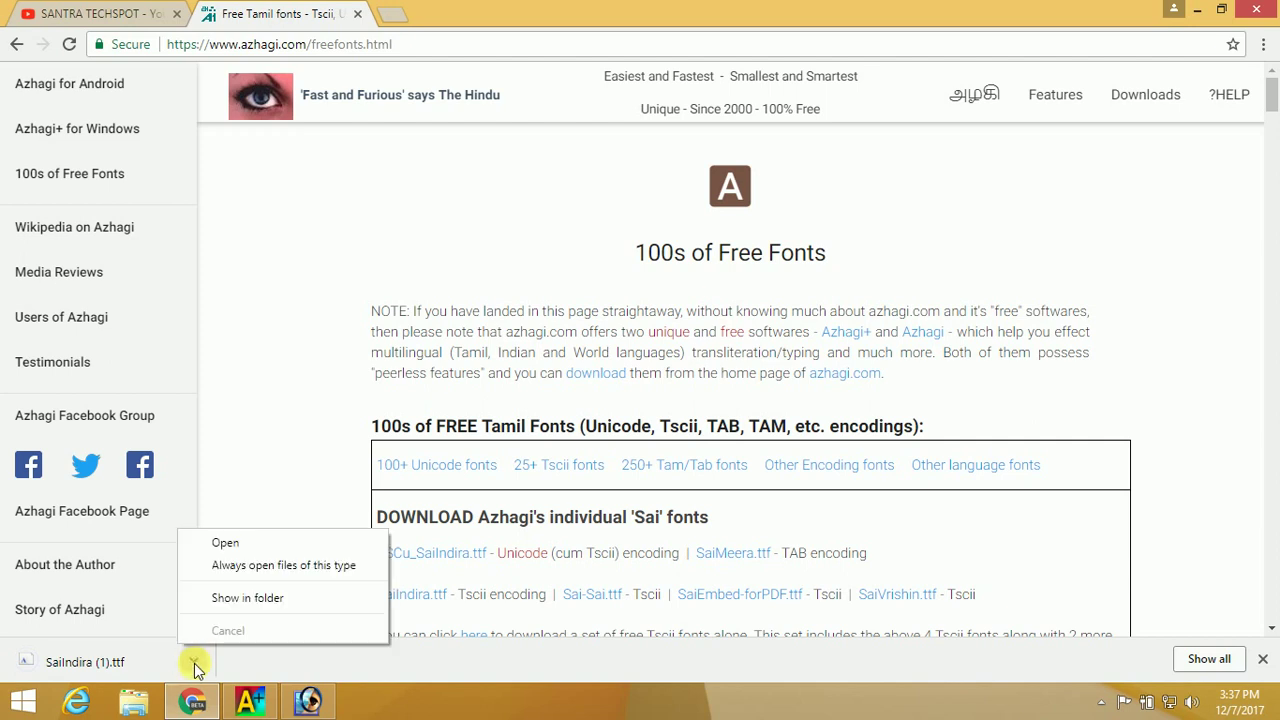
left_click(271, 598)
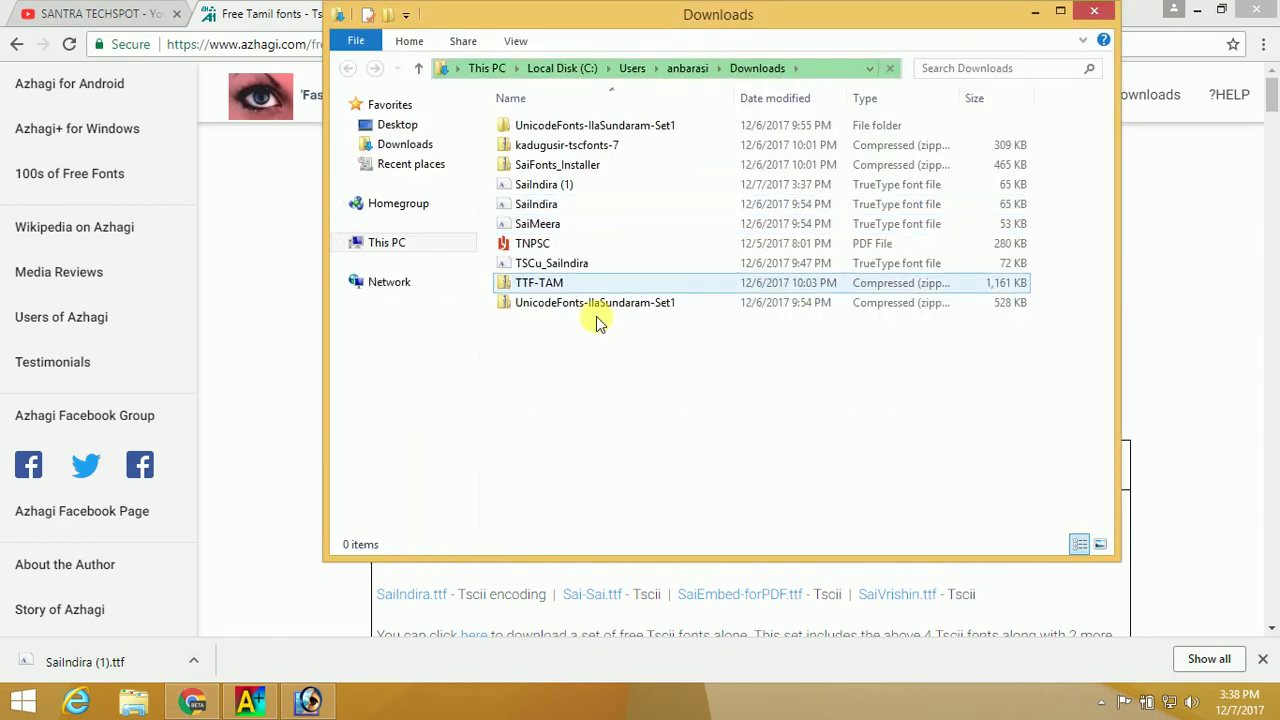
Check the SaiIndira (1) font file's Install/Open with options, then close the Downloads window
left_click(580, 190)
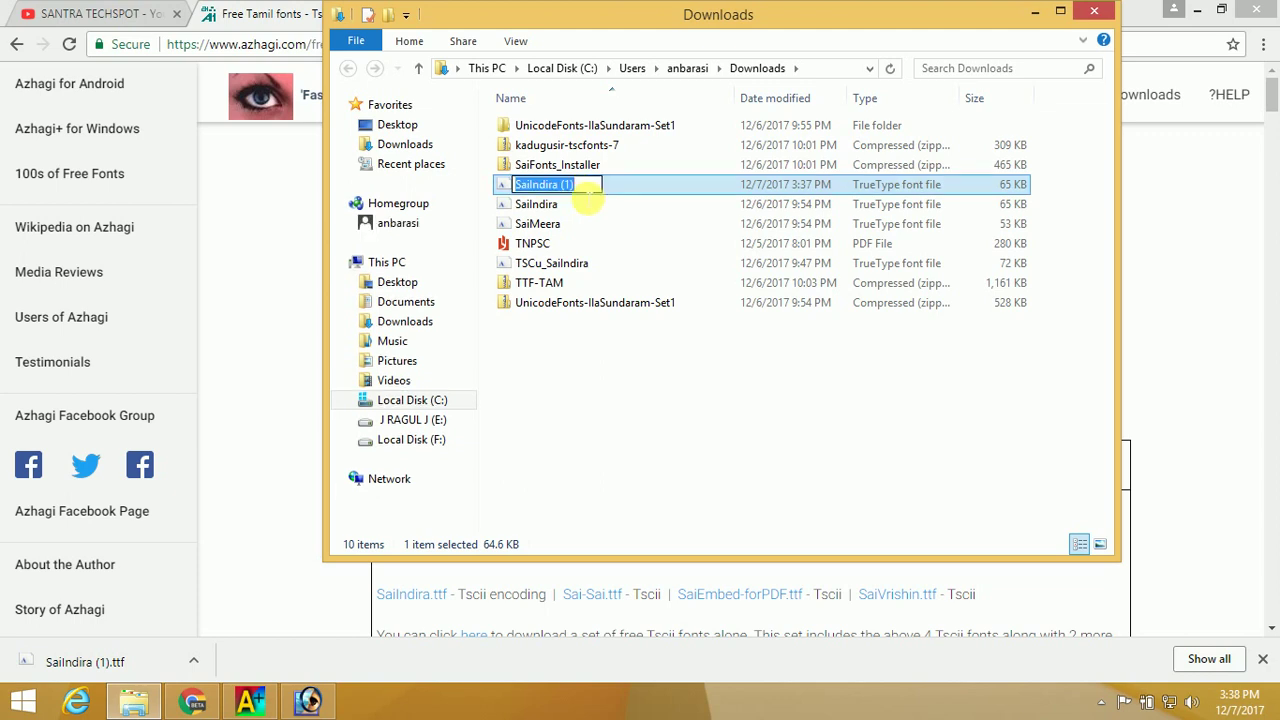
left_click(622, 194)
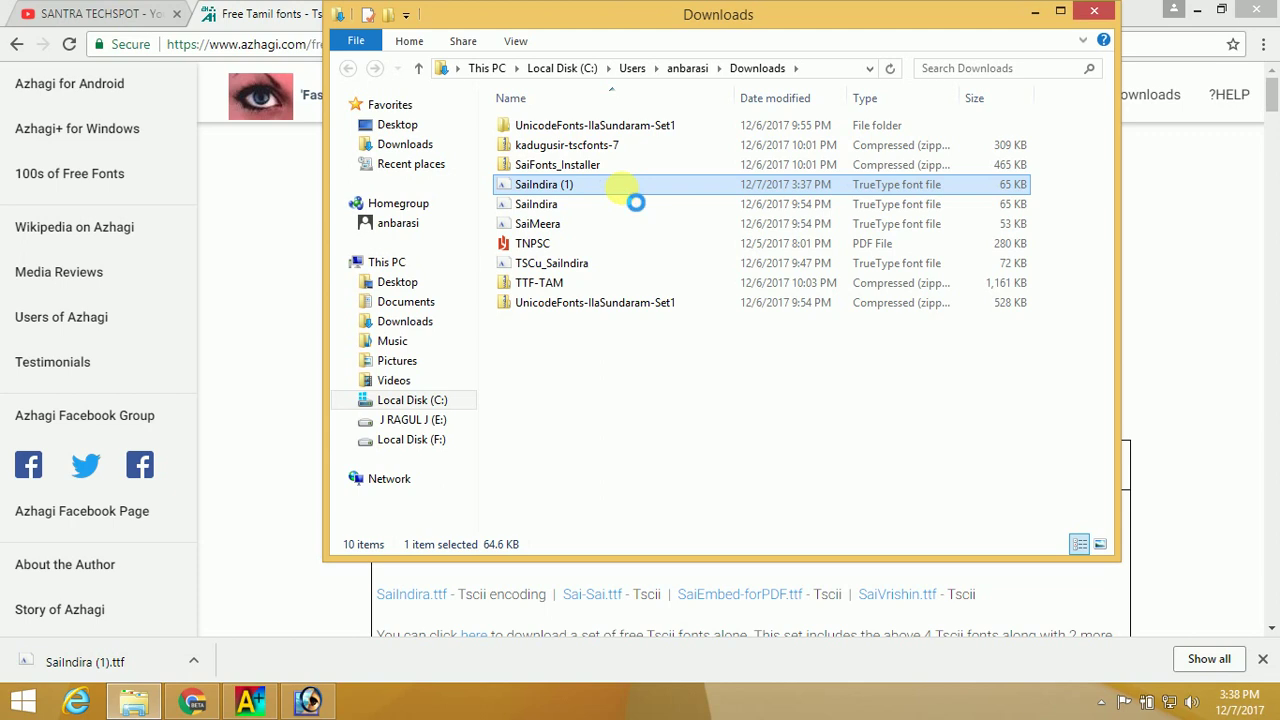
right_click(624, 191)
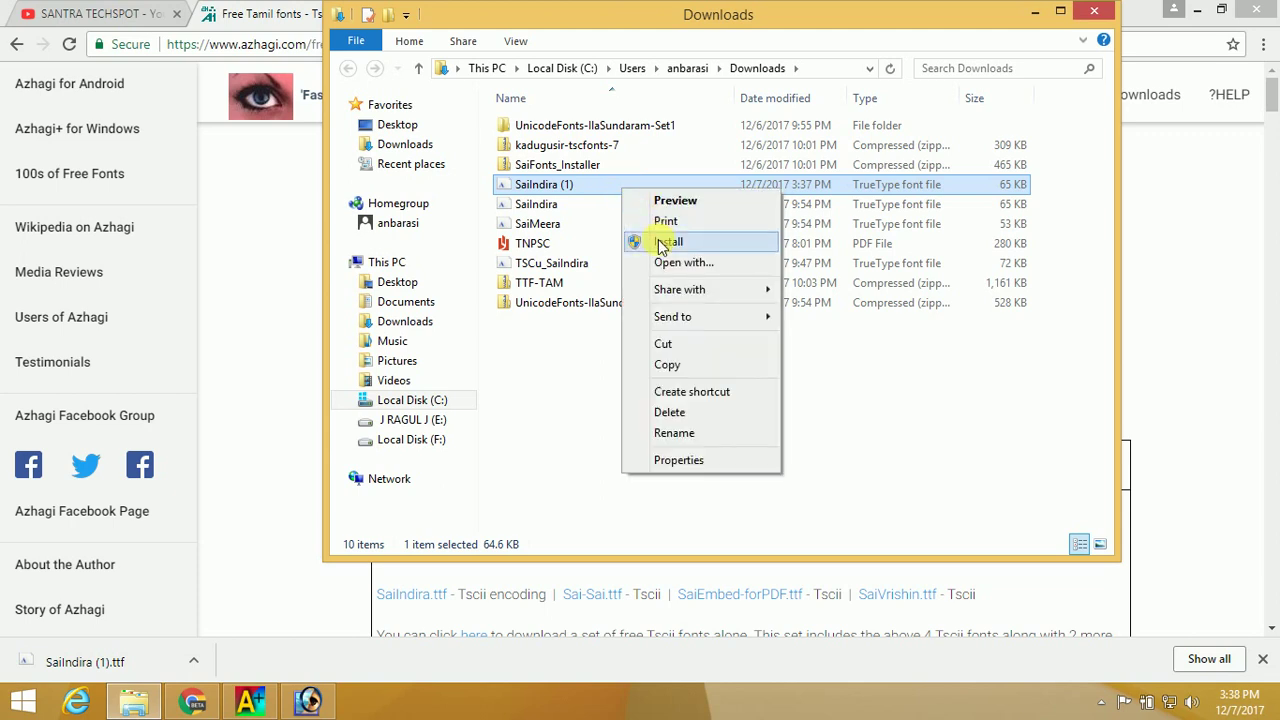
left_click(598, 328)
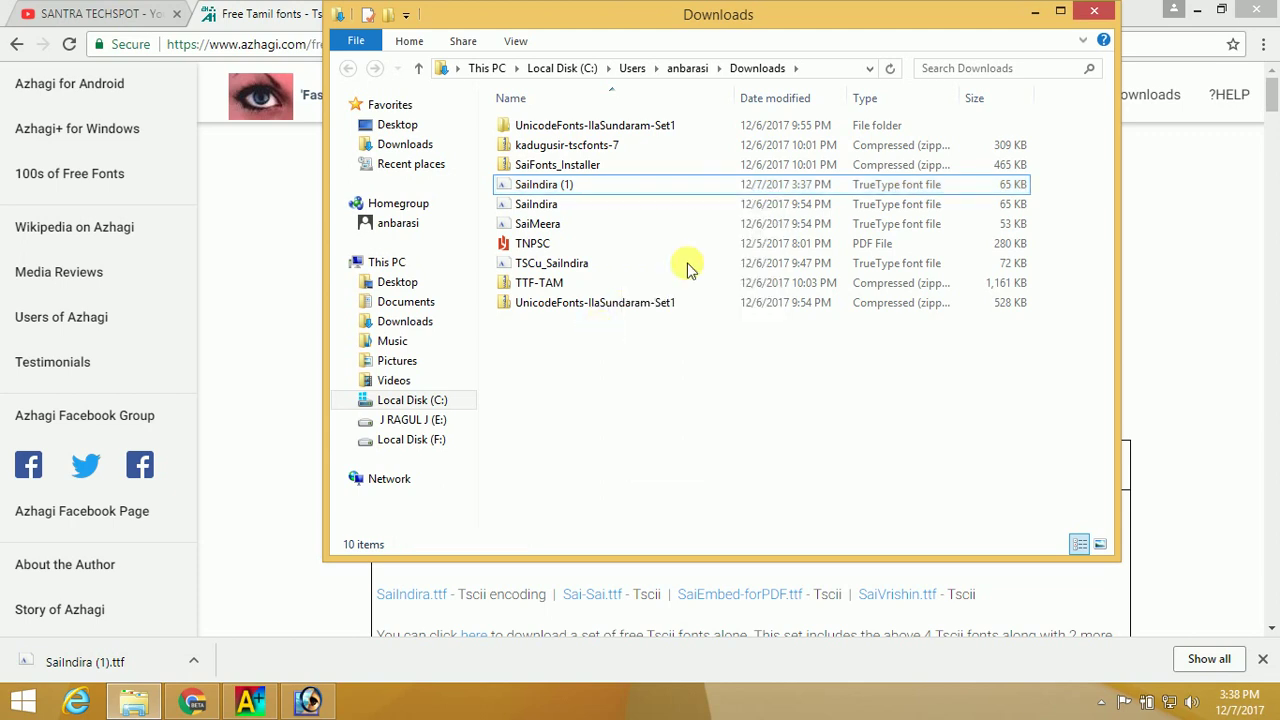
left_click(1093, 11)
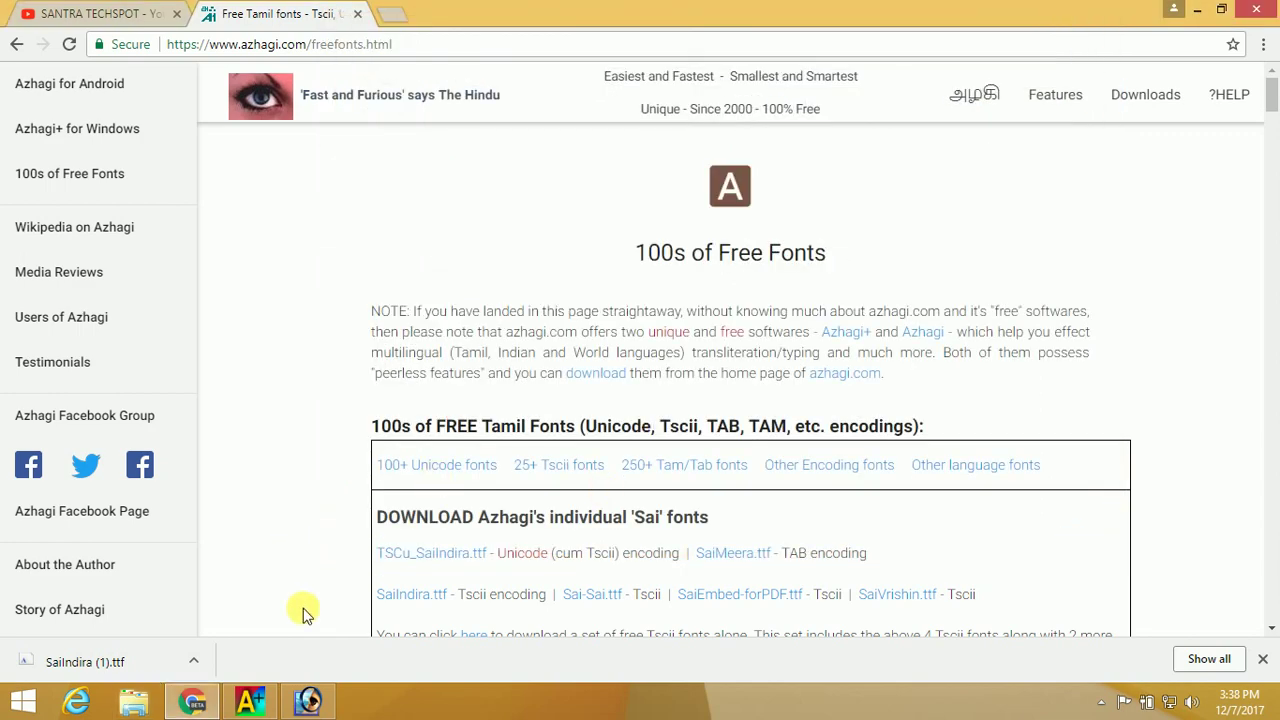
Delete the ????? text in Photoshop and set the text layer's font to SaiIndira
left_click(308, 700)
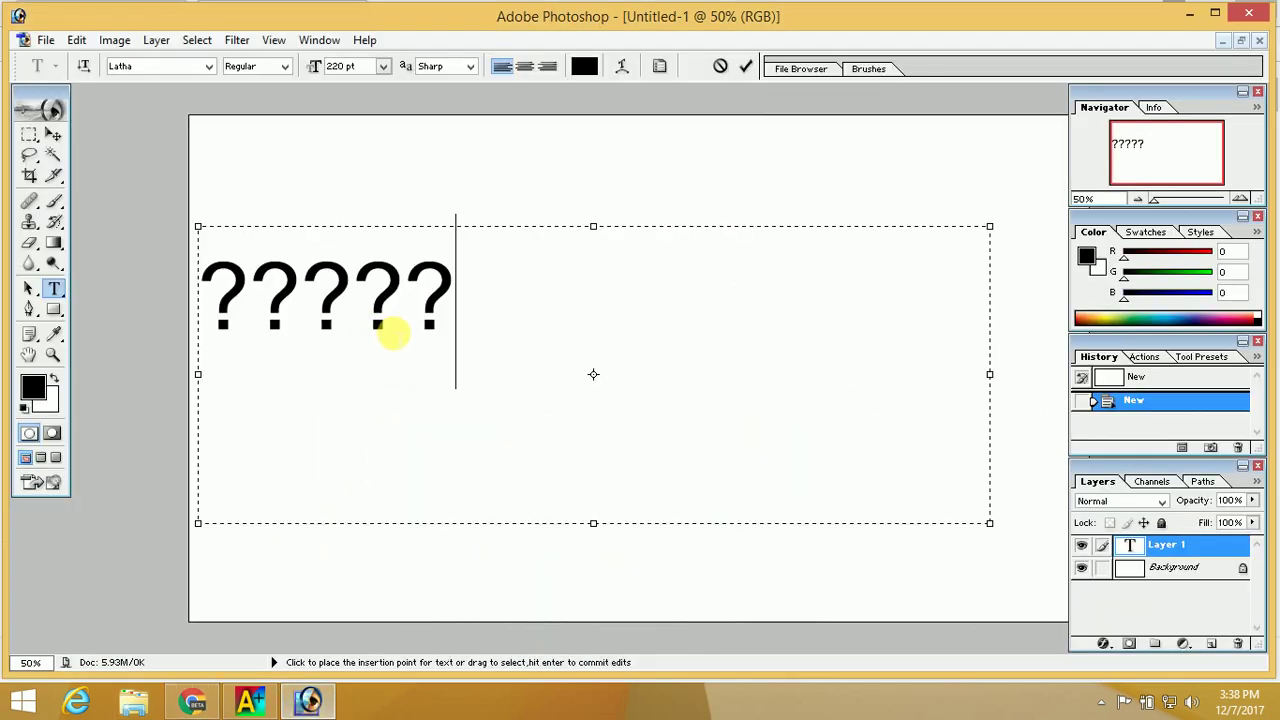
key("BackSpace")
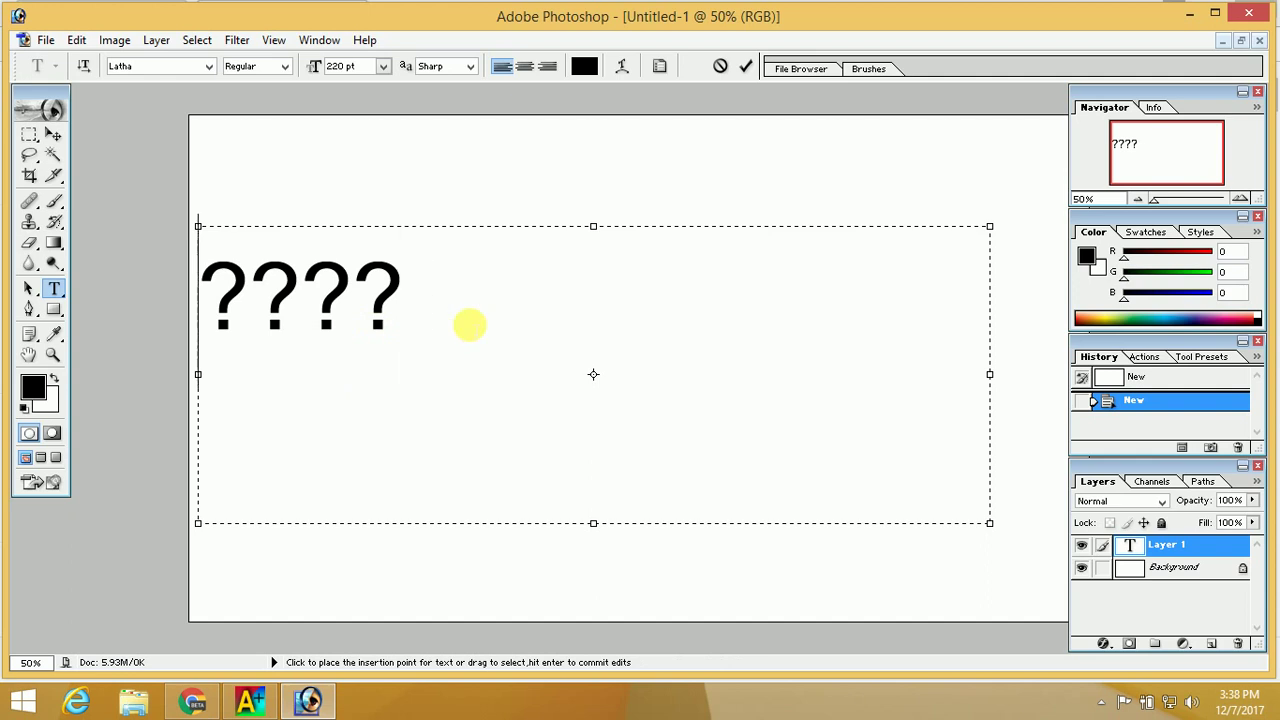
key("BackSpace")
key("BackSpace")
key("BackSpace")
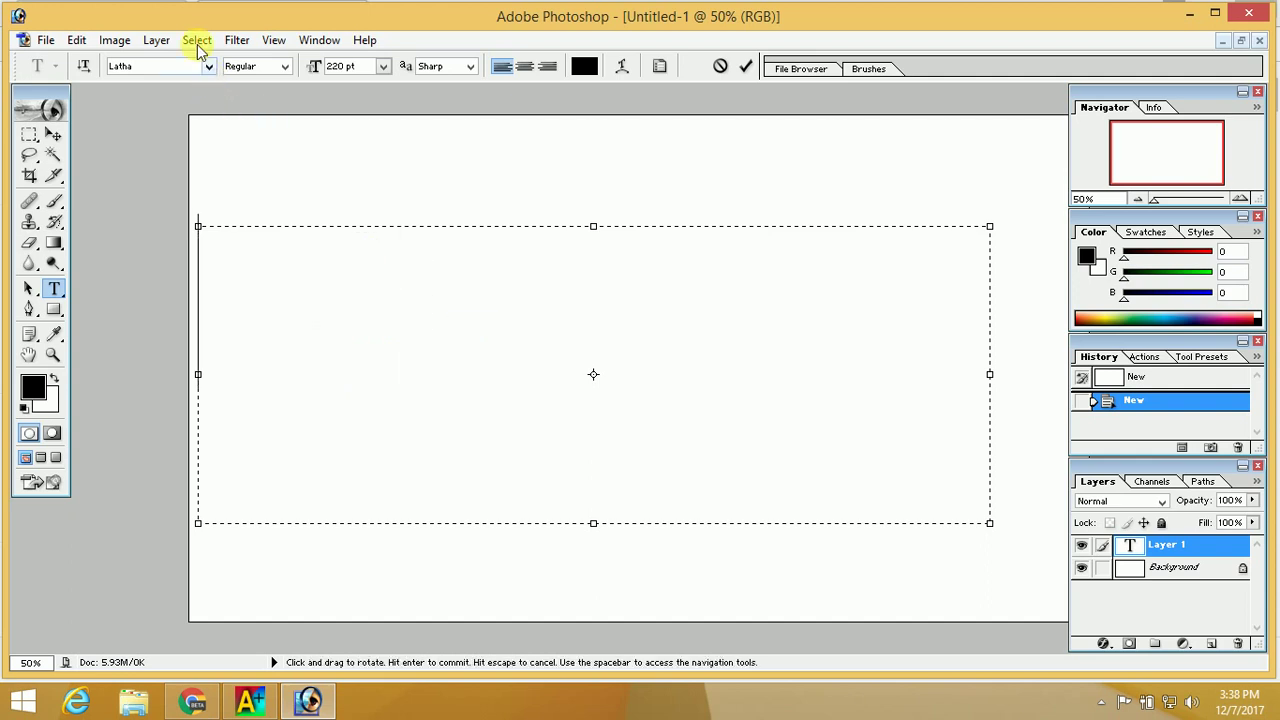
left_click(181, 68)
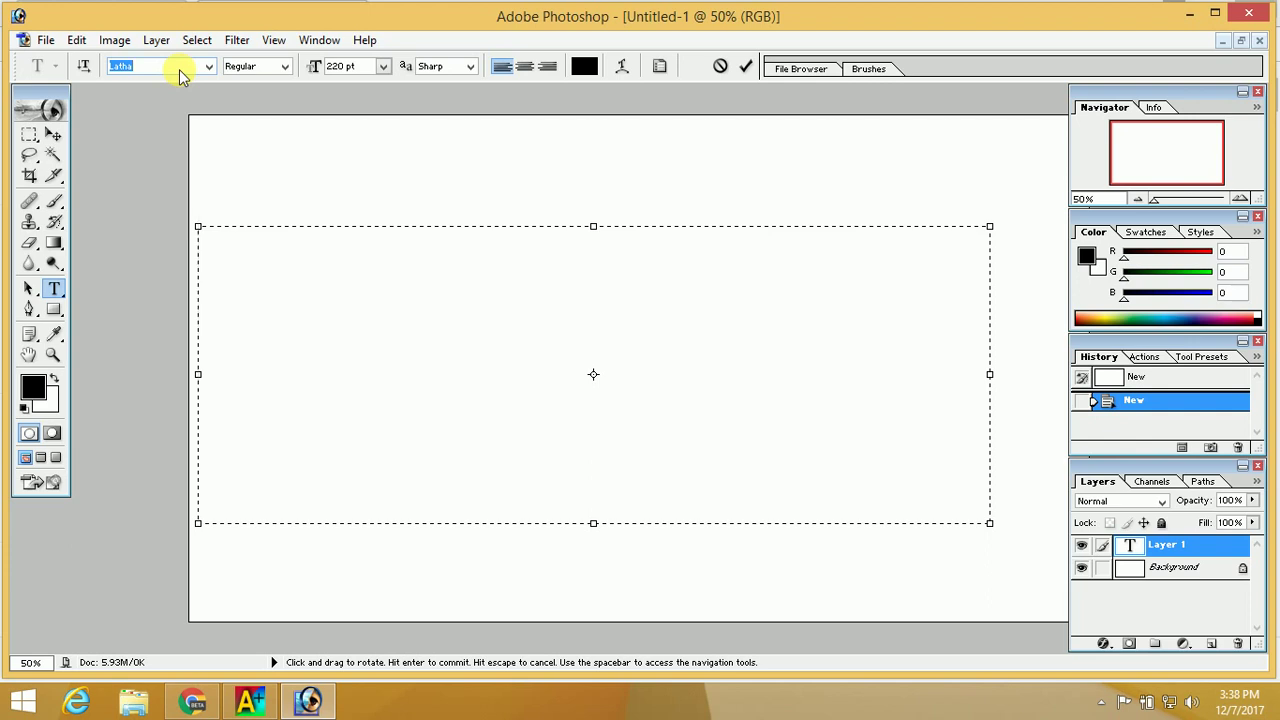
type("SaiIndira")
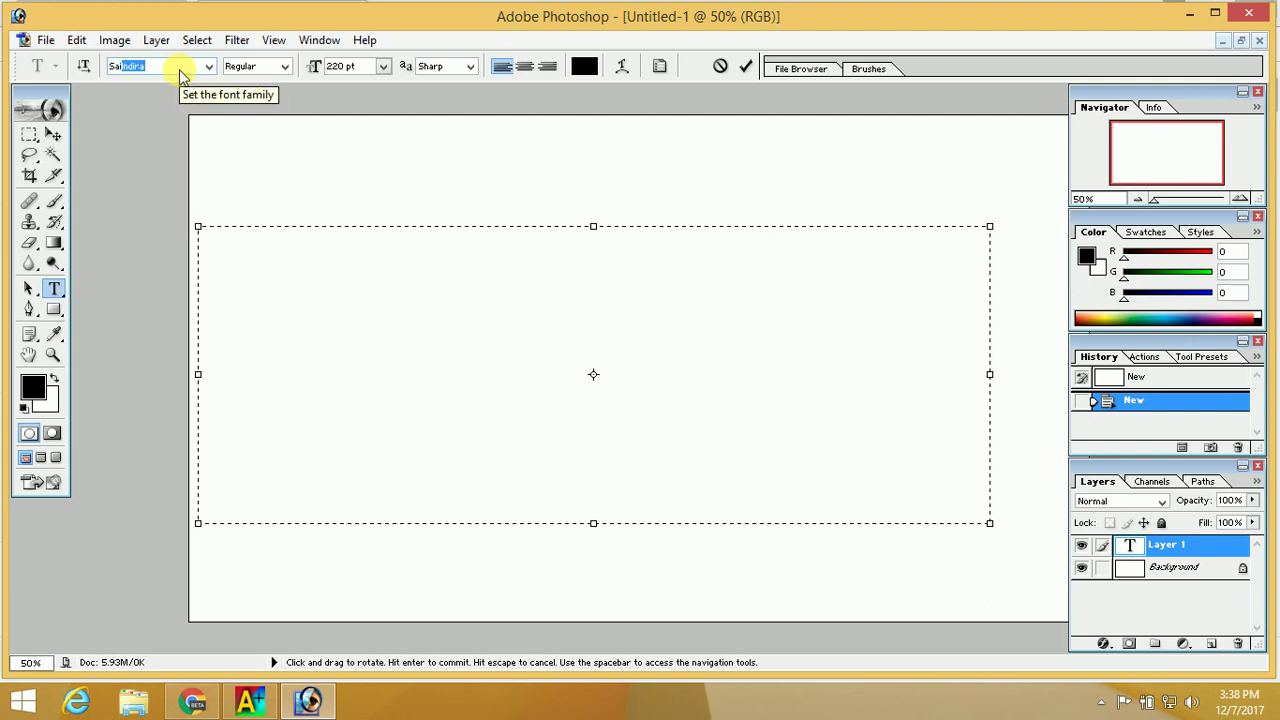
key("Return")
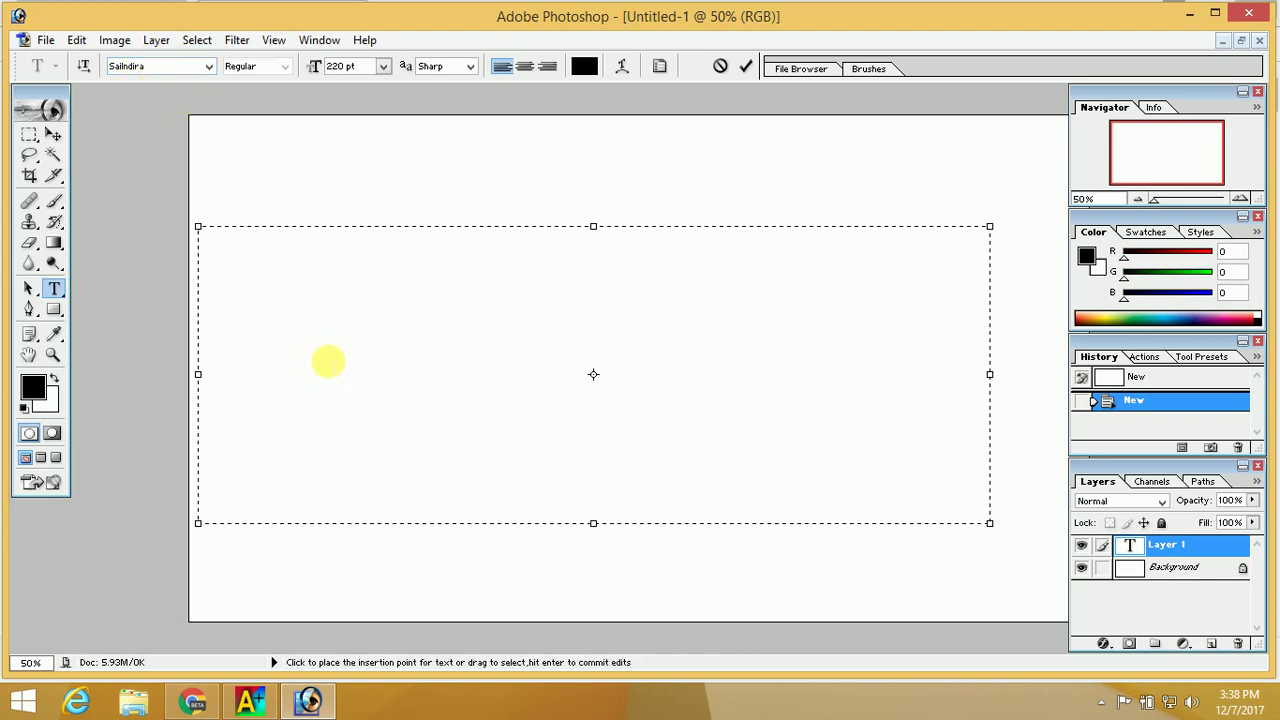
Reselect SaiIndira under Azhagi+ Font Encoding after dismissing a notification, then return to Photoshop
left_click(250, 702)
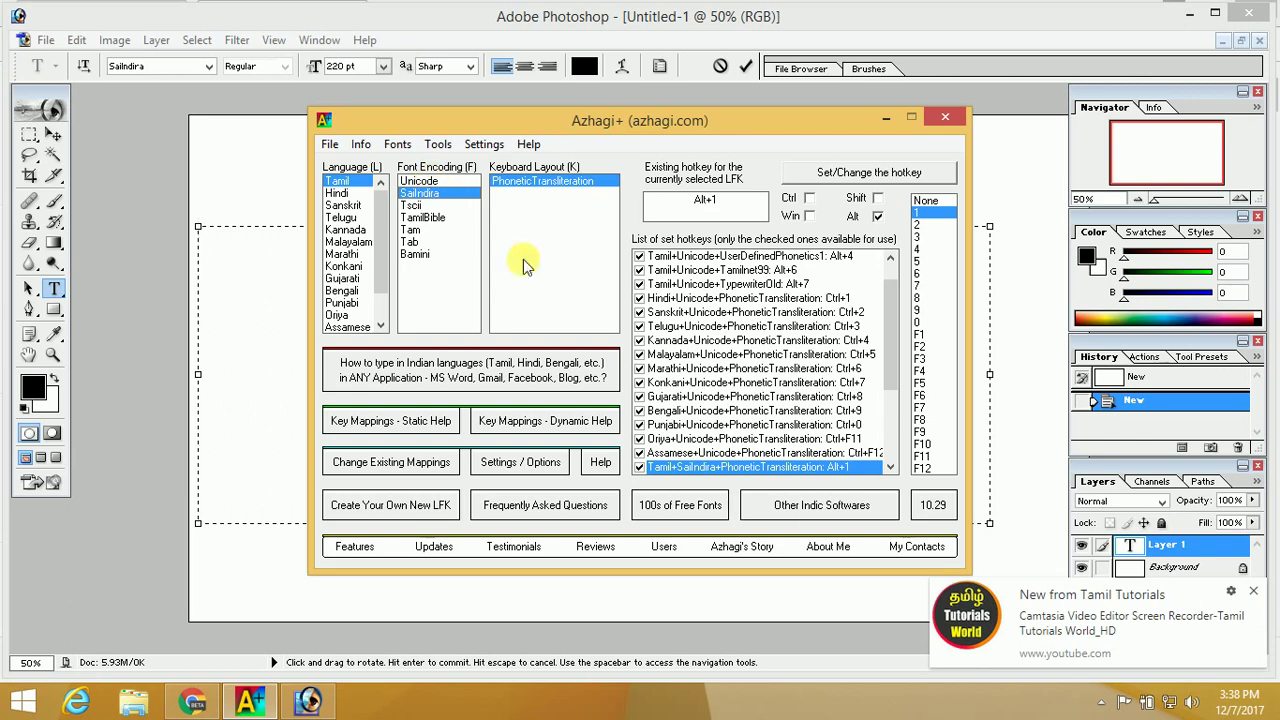
left_click(1253, 591)
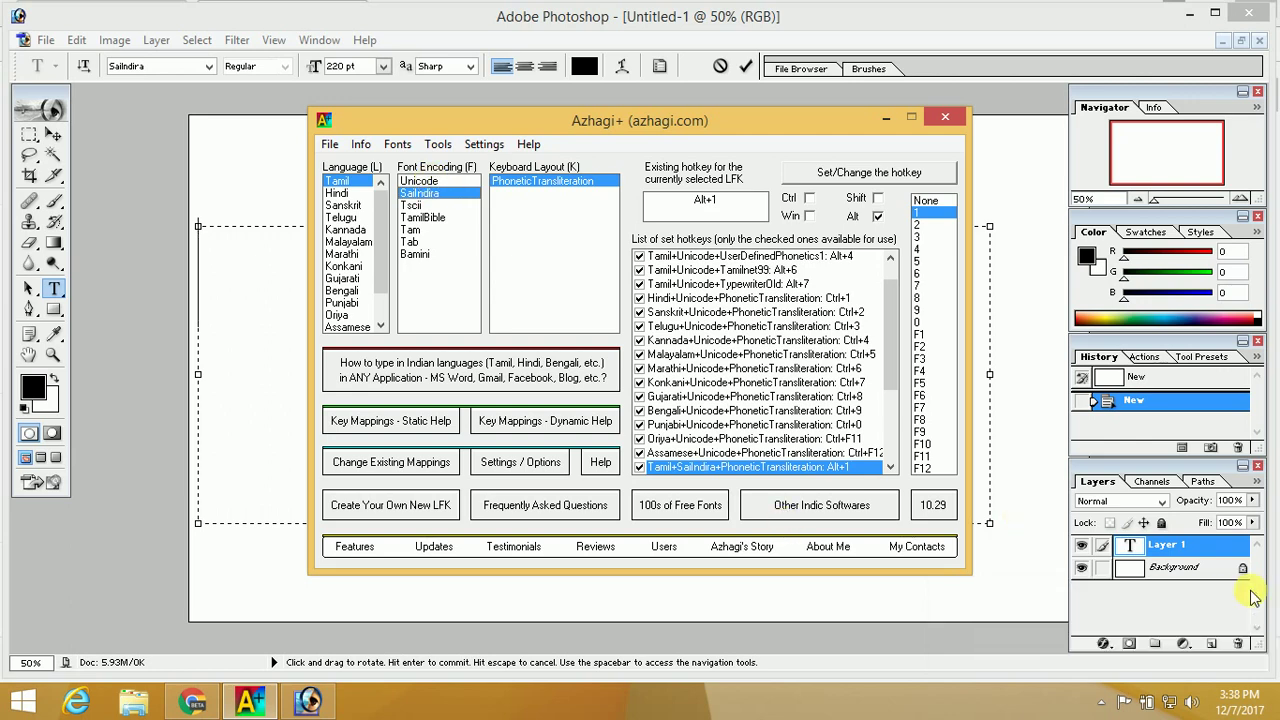
left_click(443, 182)
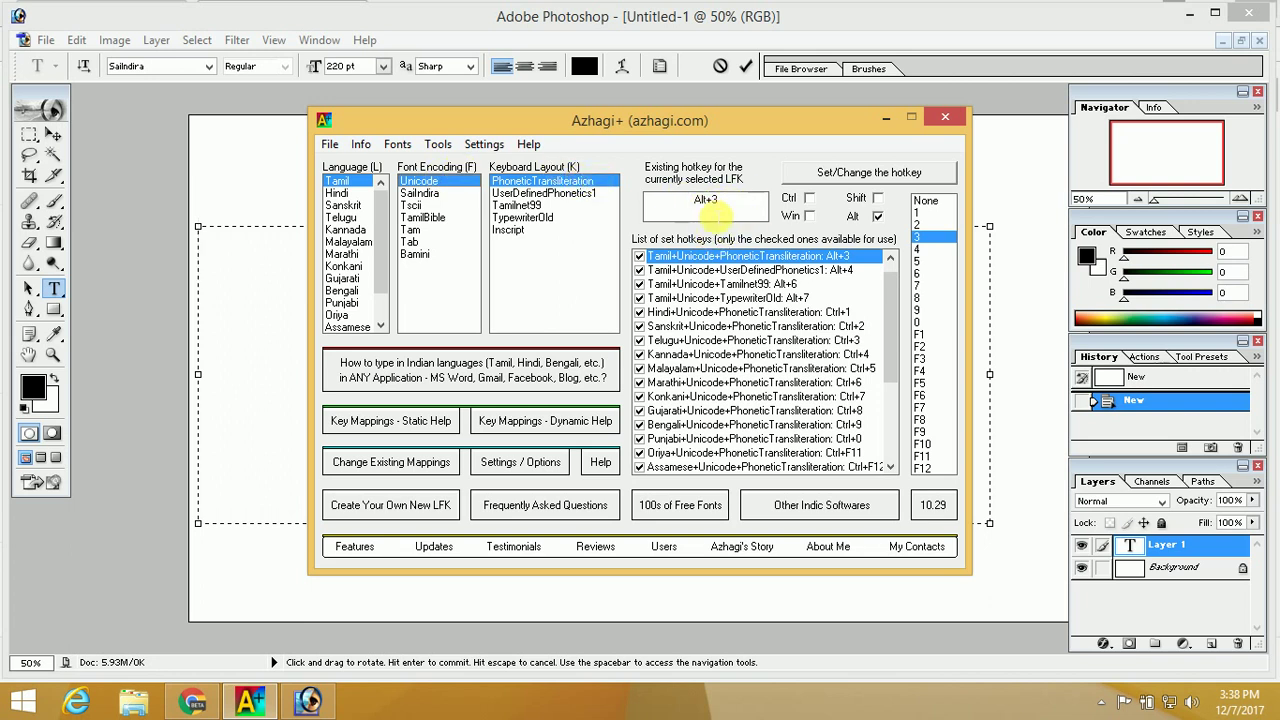
left_click(424, 195)
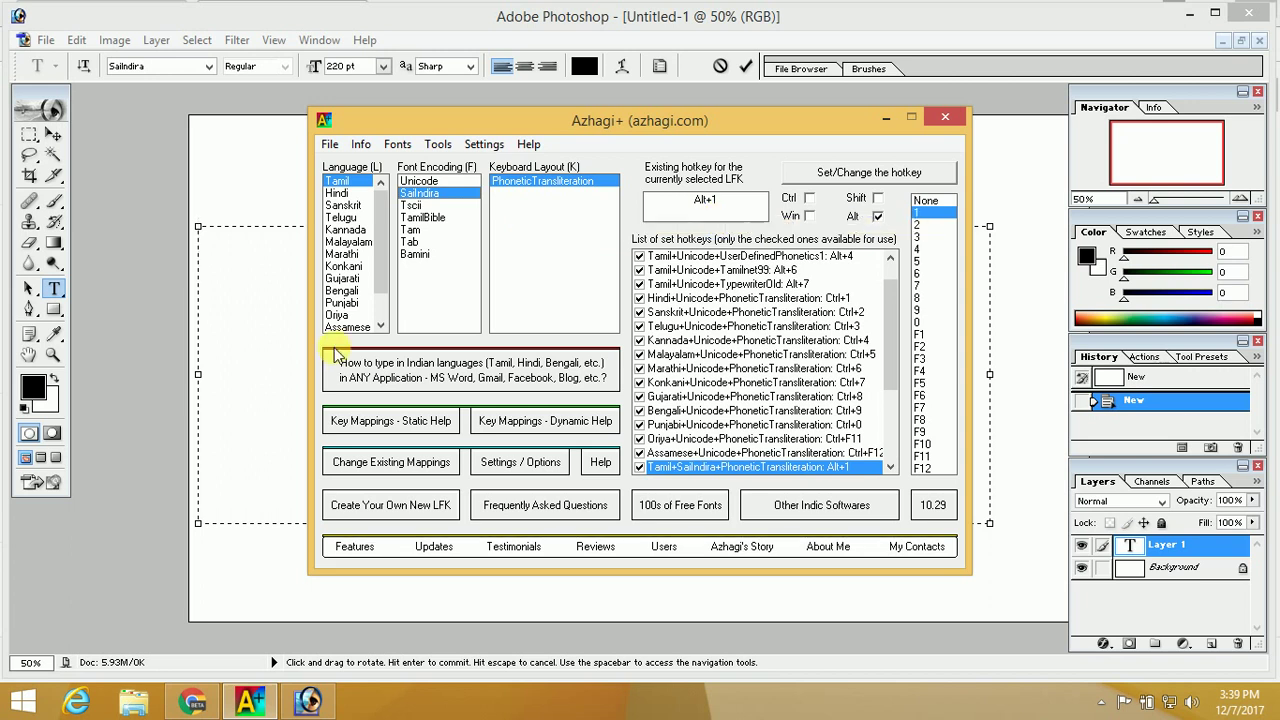
left_click(263, 308)
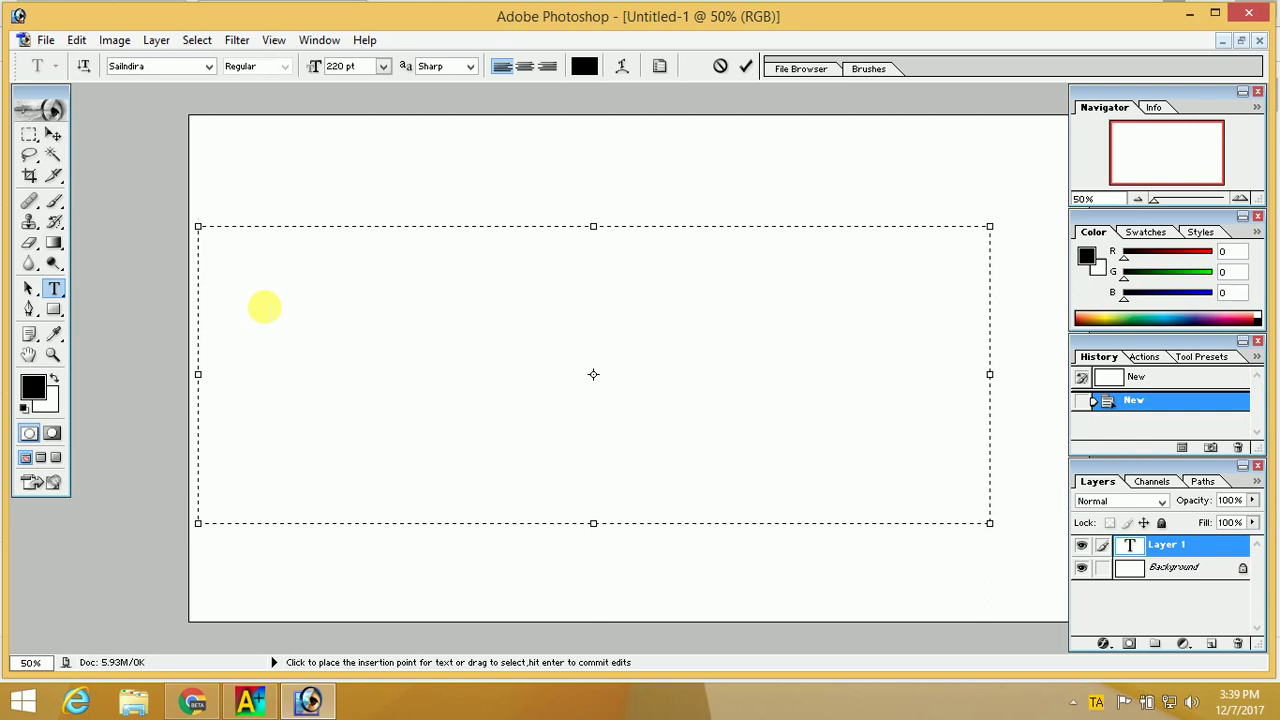
type("v")
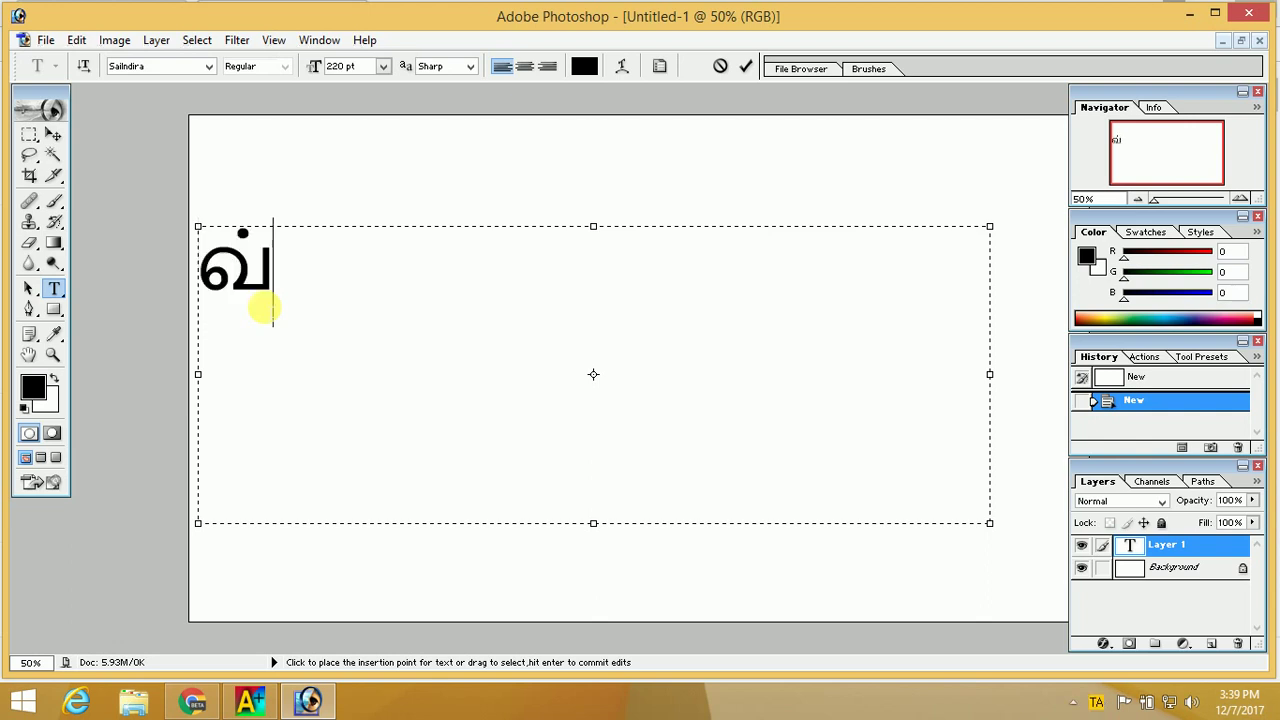
type("ija")
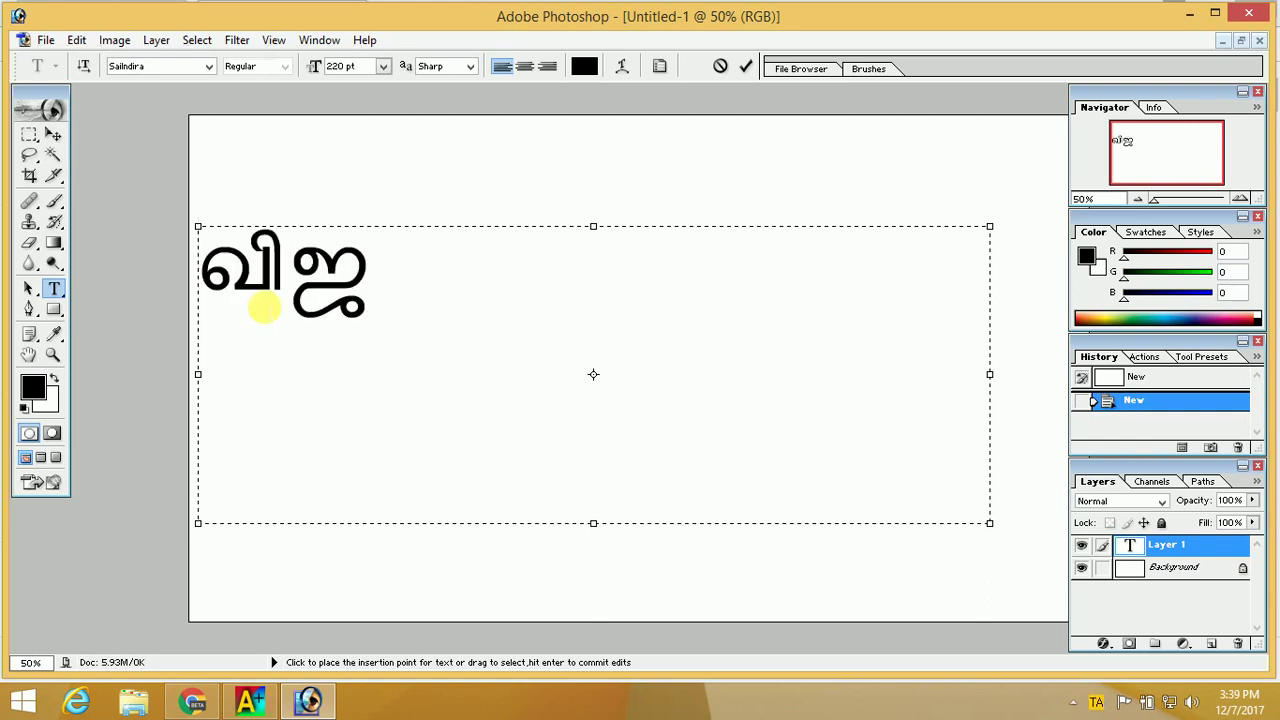
type("y")
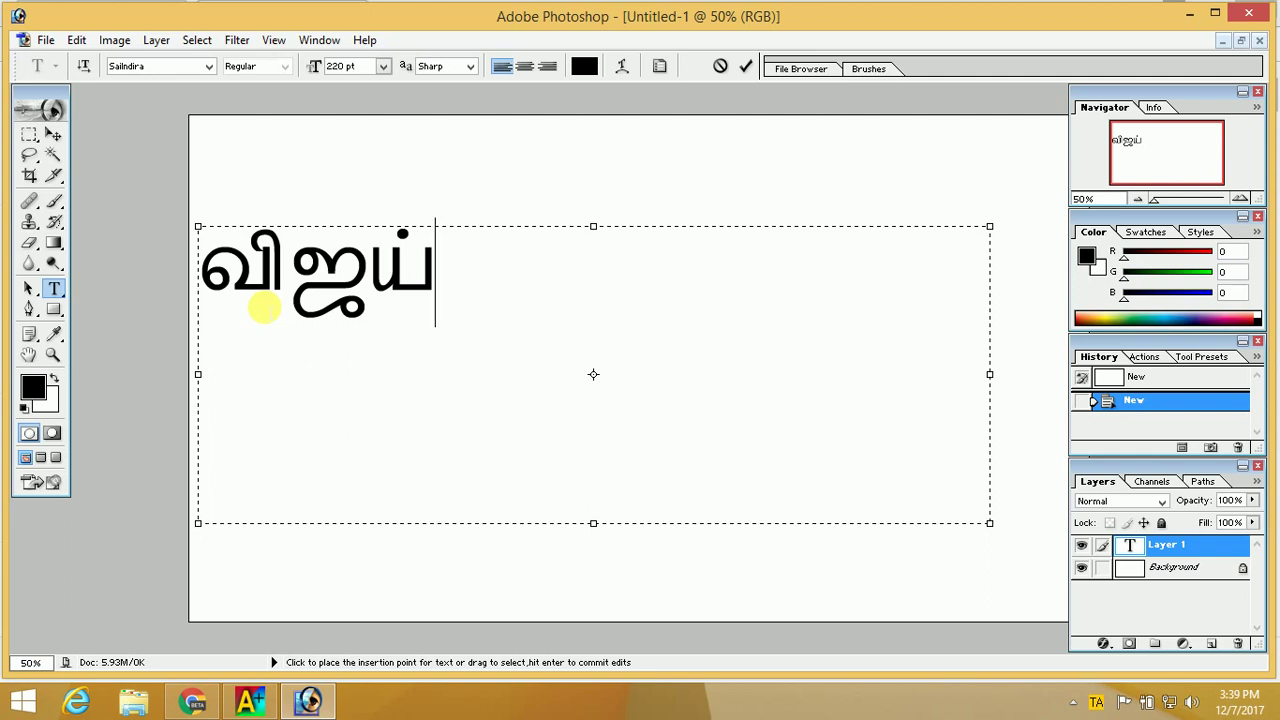
key("BackSpace")
key("BackSpace")
key("BackSpace")
key("BackSpace")
key("BackSpace")
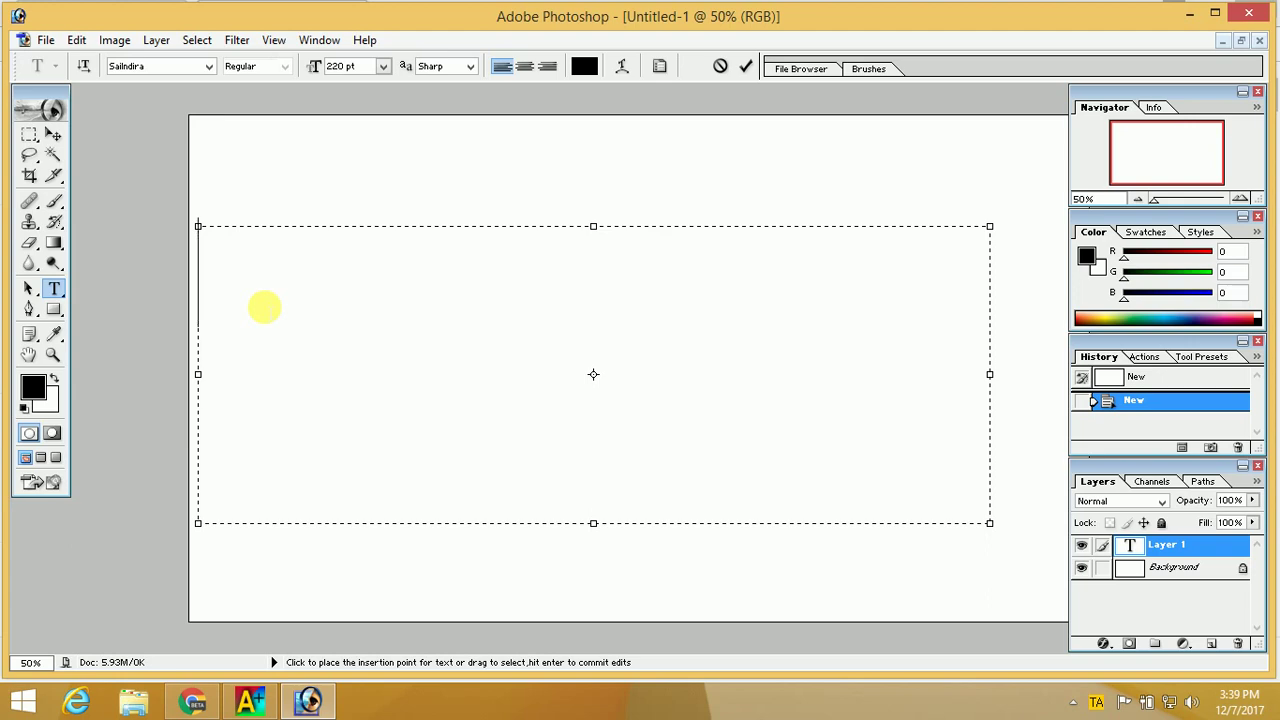
left_click(249, 701)
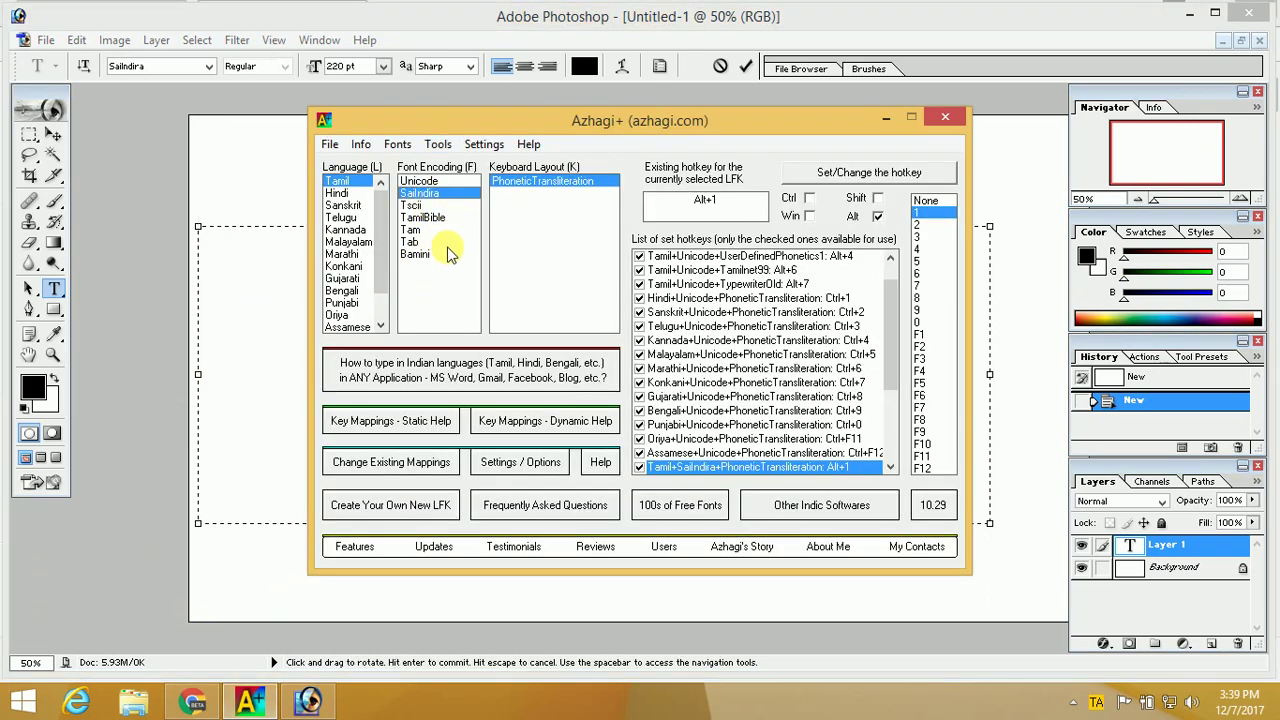
left_click(279, 286)
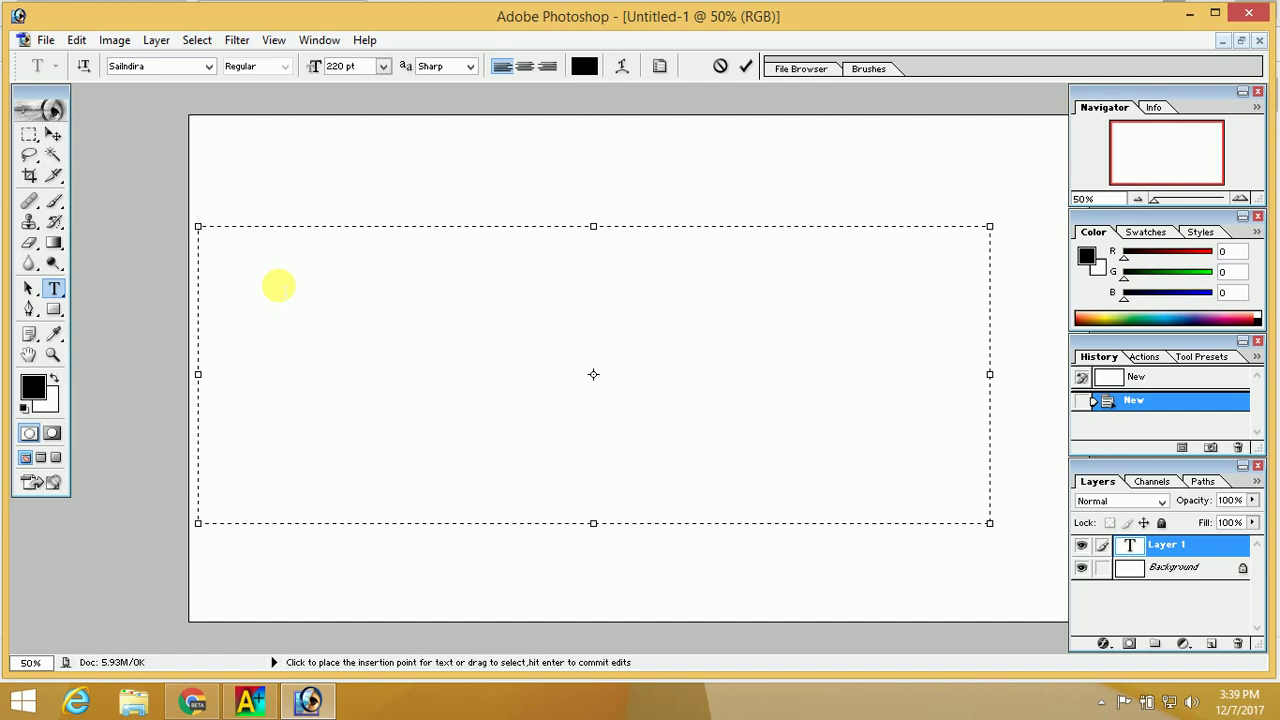
Type the Tamil words தமிழ் மொழி into the SaiIndira text layer via Azhagi+ transliteration
type("த")
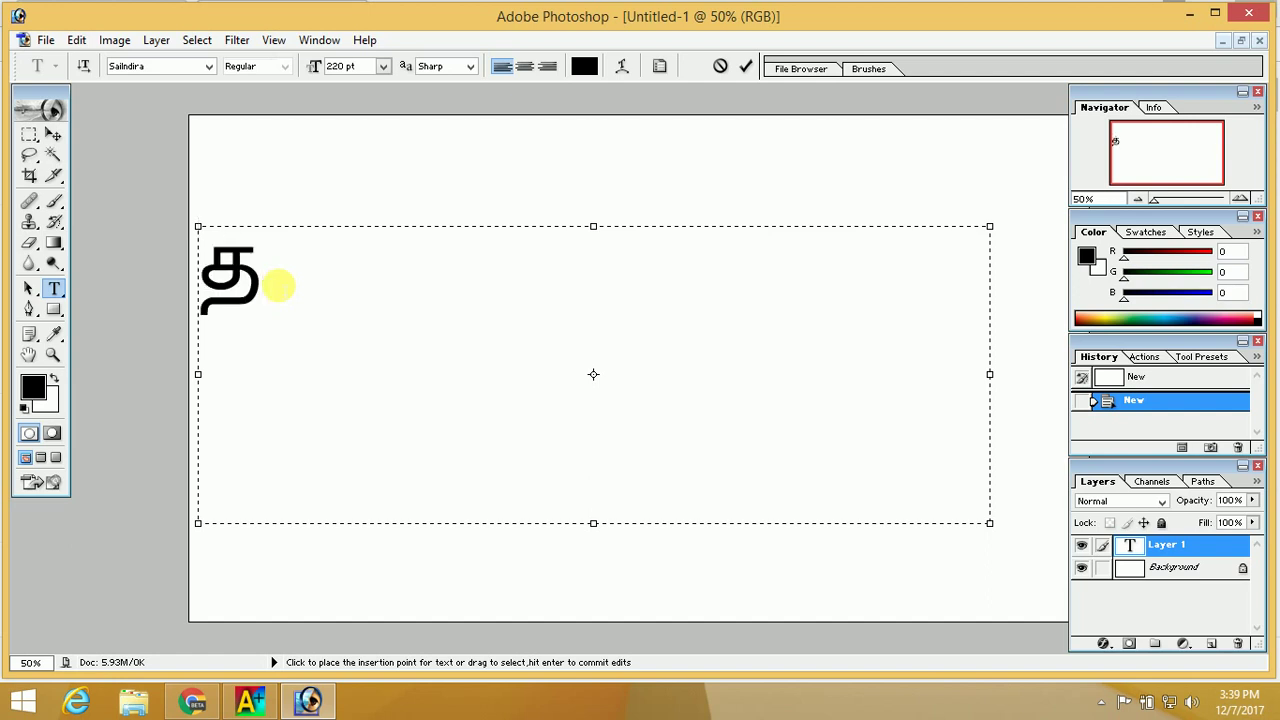
type("மிழ்")
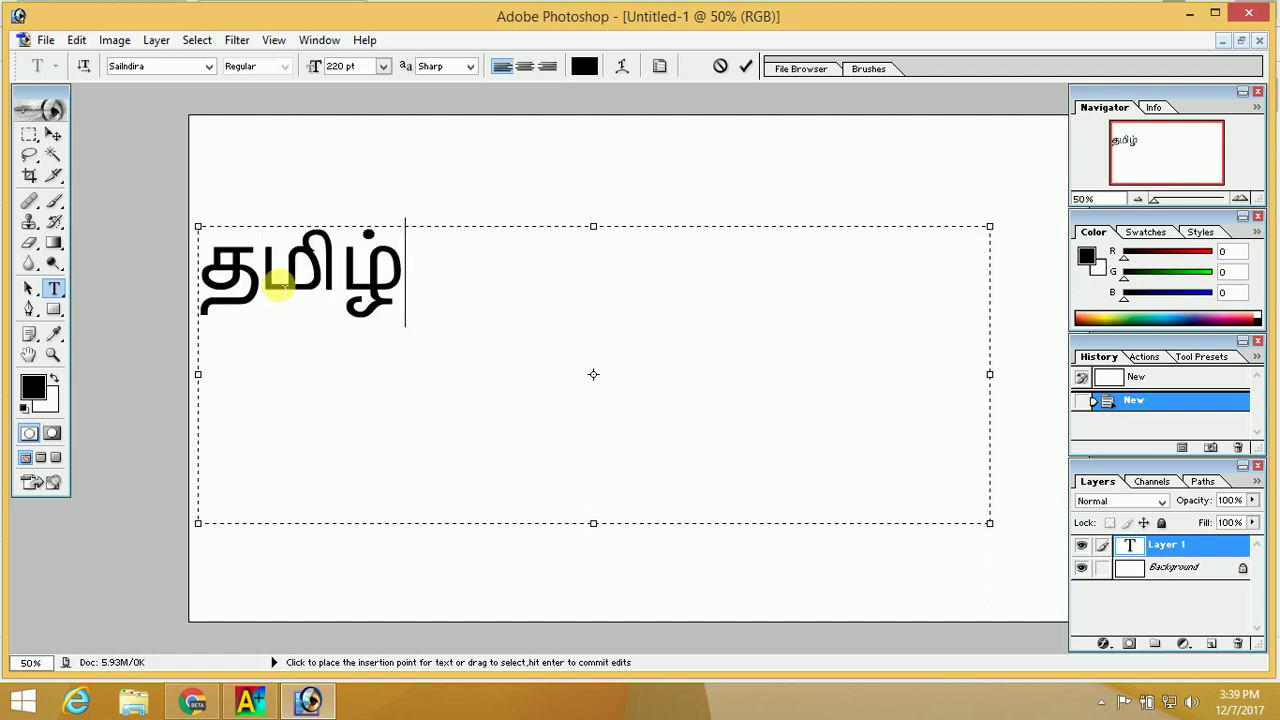
type(" மொ")
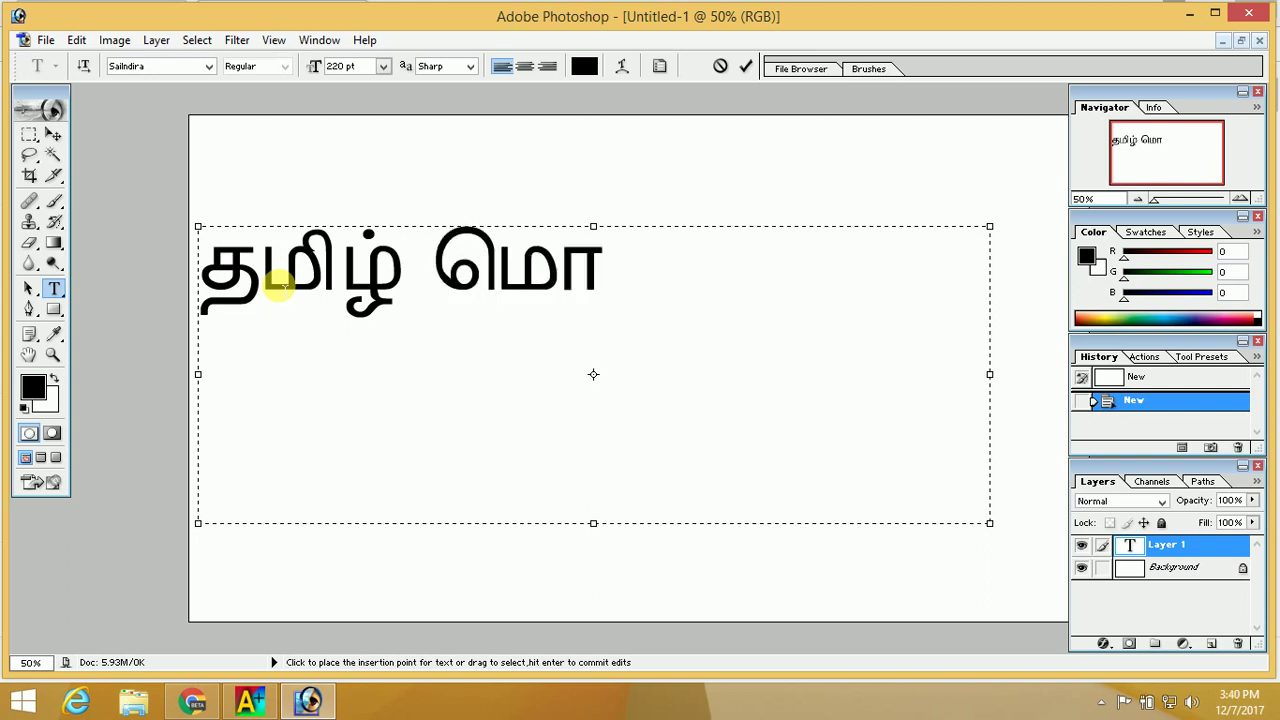
type("ழி")
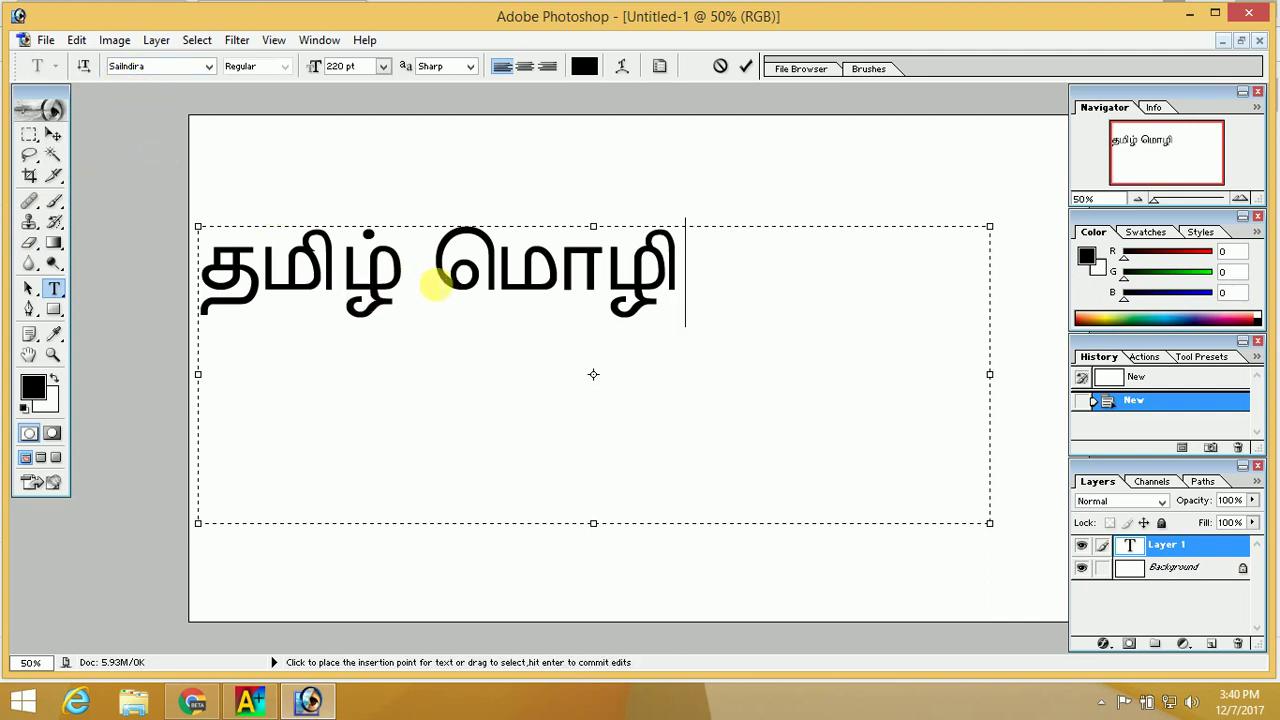
left_click(435, 285)
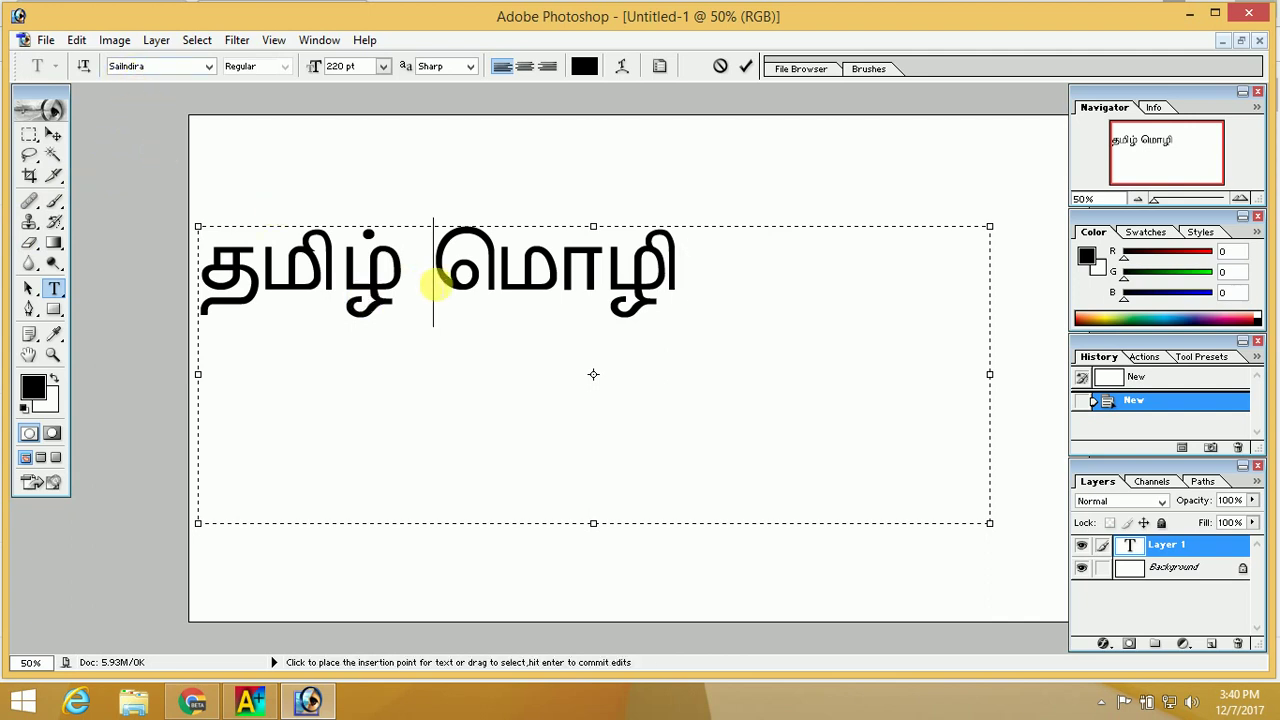